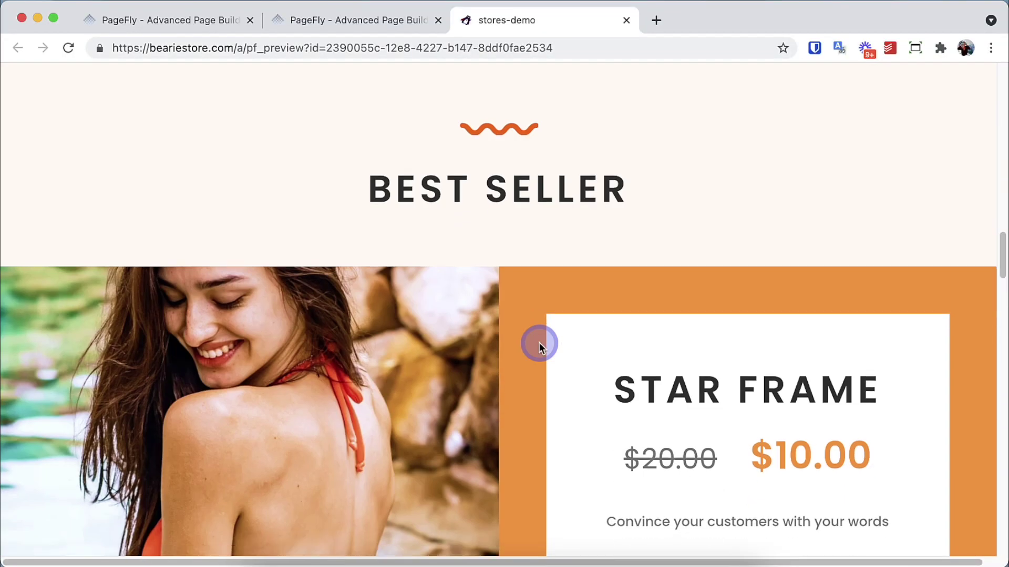
Scroll the storefront preview to the Best Seller countdown, then close the preview tab
scroll(539, 345, "down", 5)
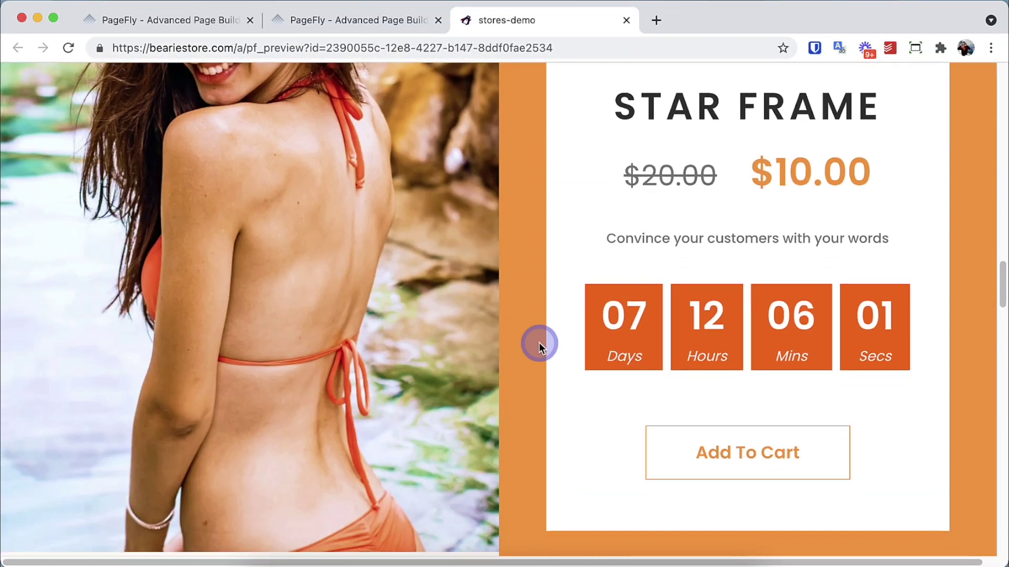
scroll(539, 342, "down", 2)
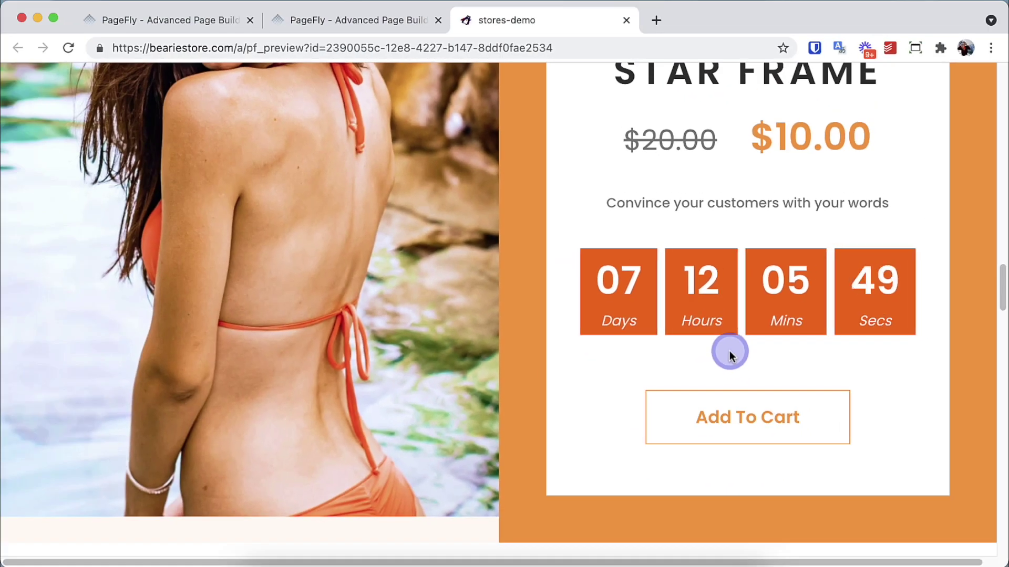
key("super+w")
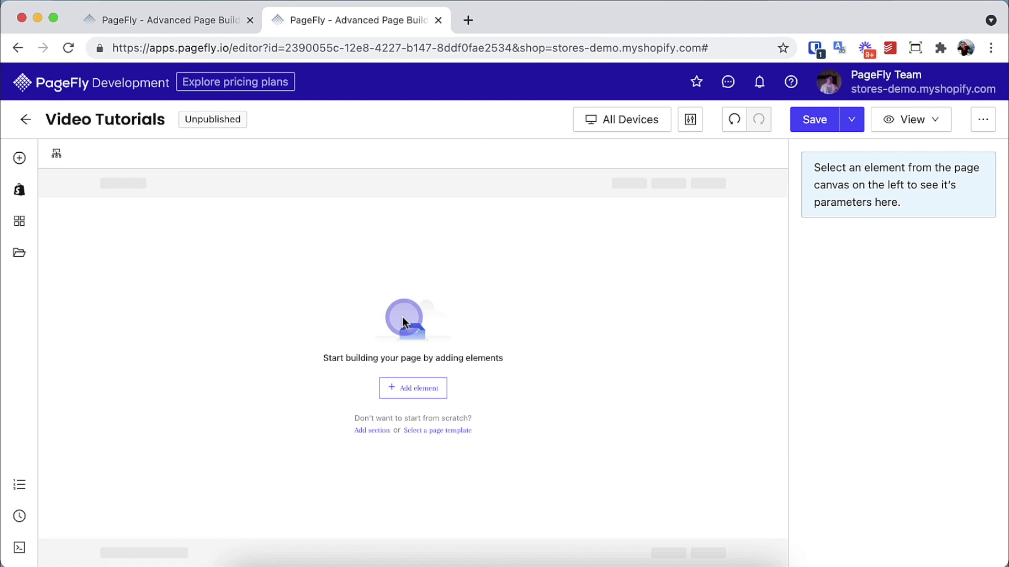
Drag a Countdown element from the Advanced elements onto the empty Video Tutorials page
left_click(20, 159)
scroll(131, 268, "down", 10)
mouse_move(126, 467)
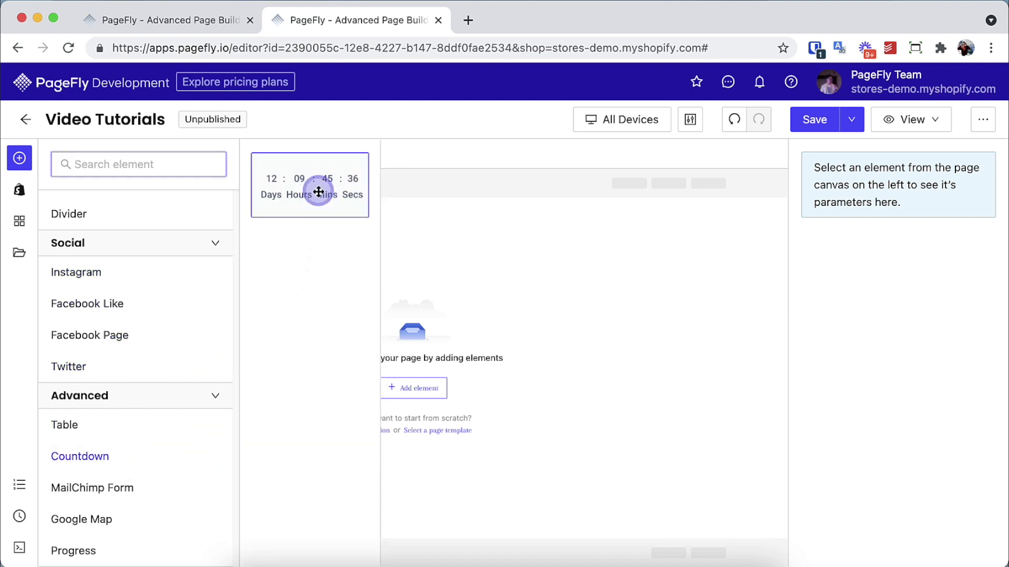
left_click_drag(317, 187, 471, 290)
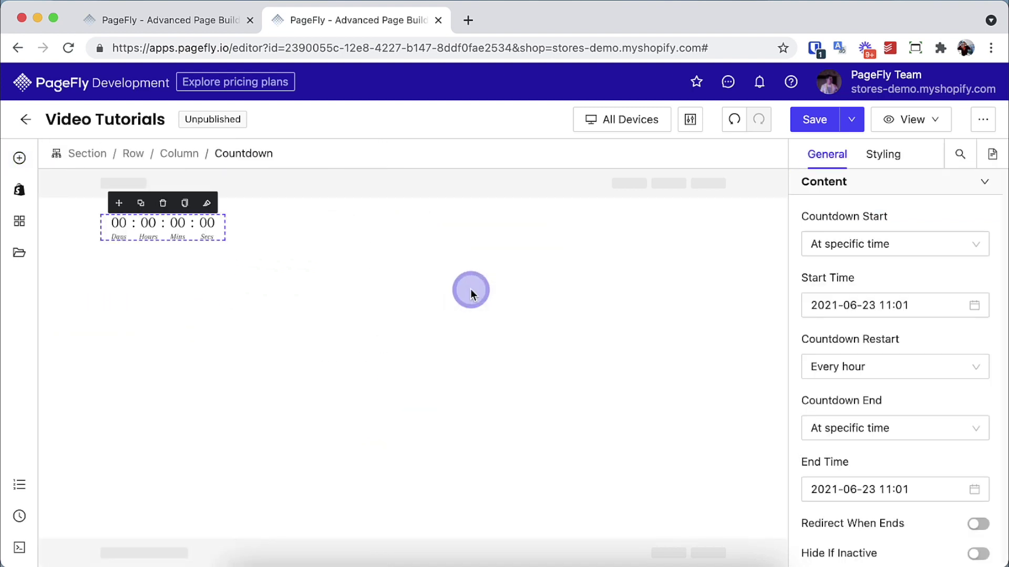
Try a specific start time, picking June 24 and then dismissing the date picker
left_click(856, 245)
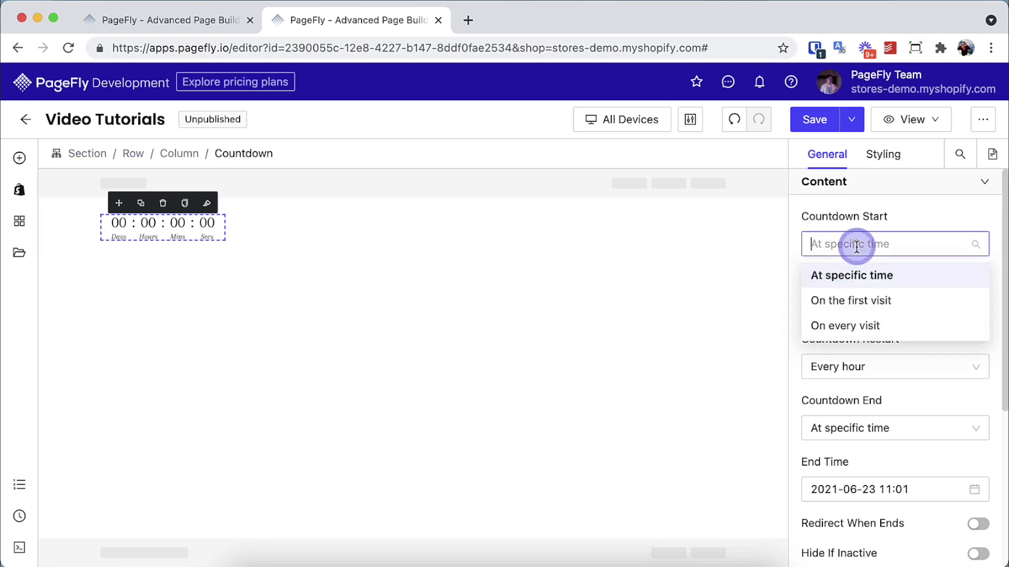
left_click(891, 275)
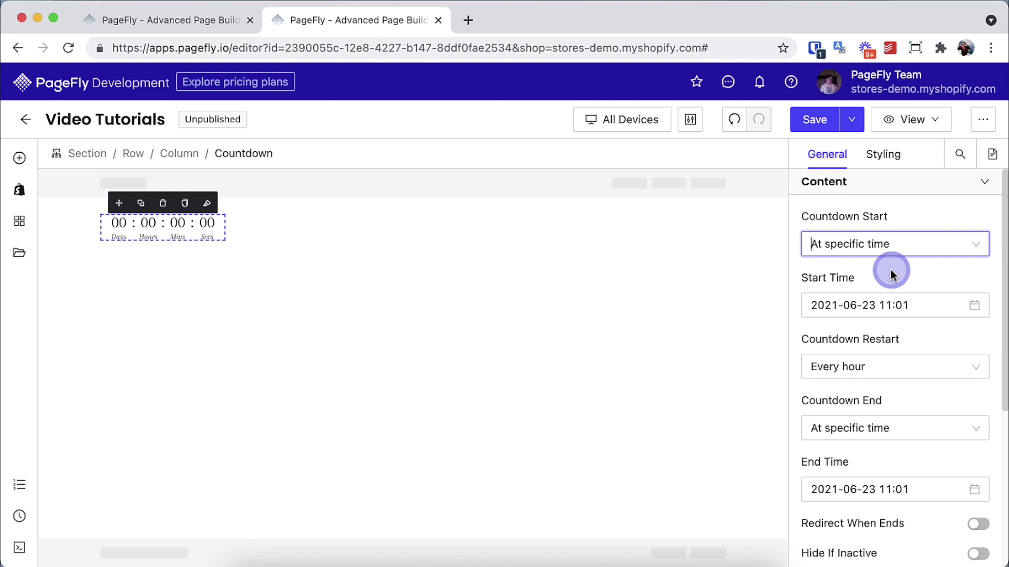
left_click(895, 307)
left_click(896, 307)
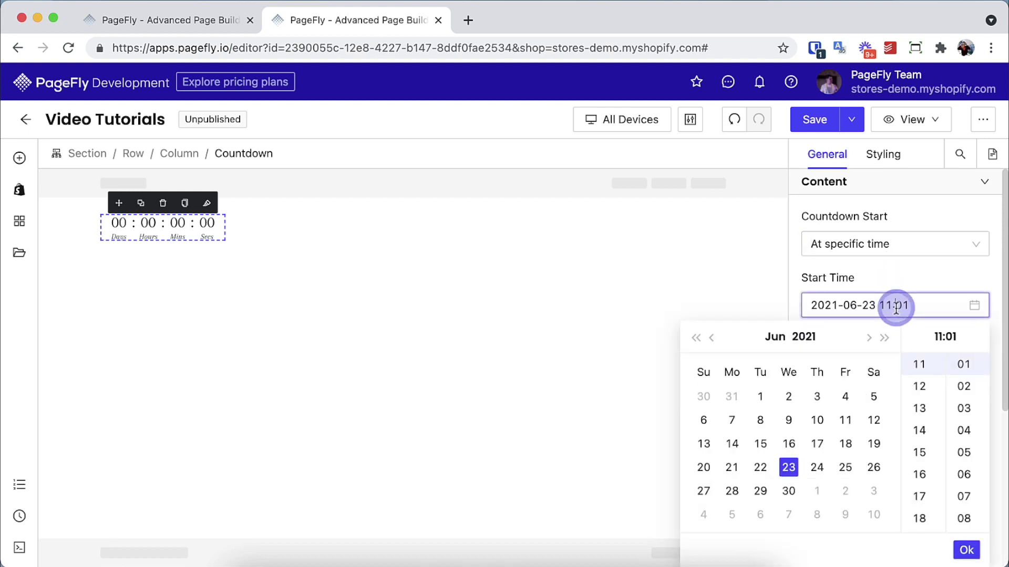
left_click(817, 467)
left_click(923, 319)
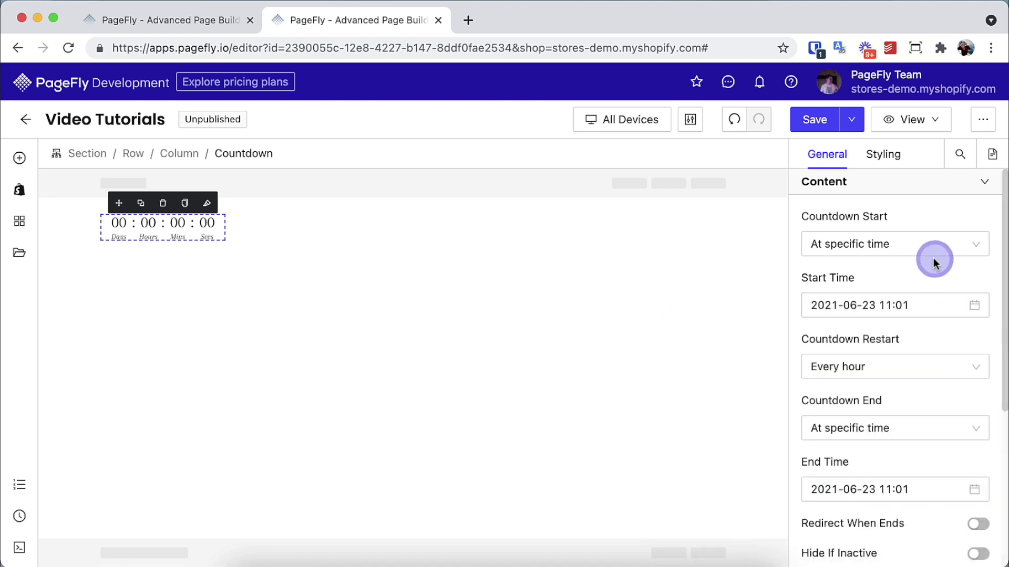
Set Countdown Start to On every visit after briefly trying On the first visit
left_click(930, 250)
left_click(935, 308)
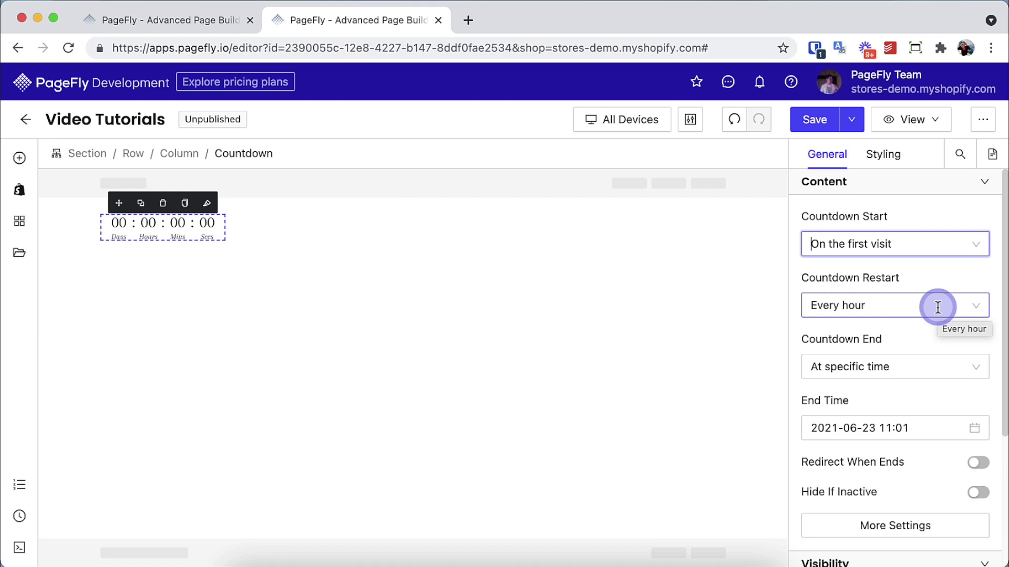
left_click(935, 238)
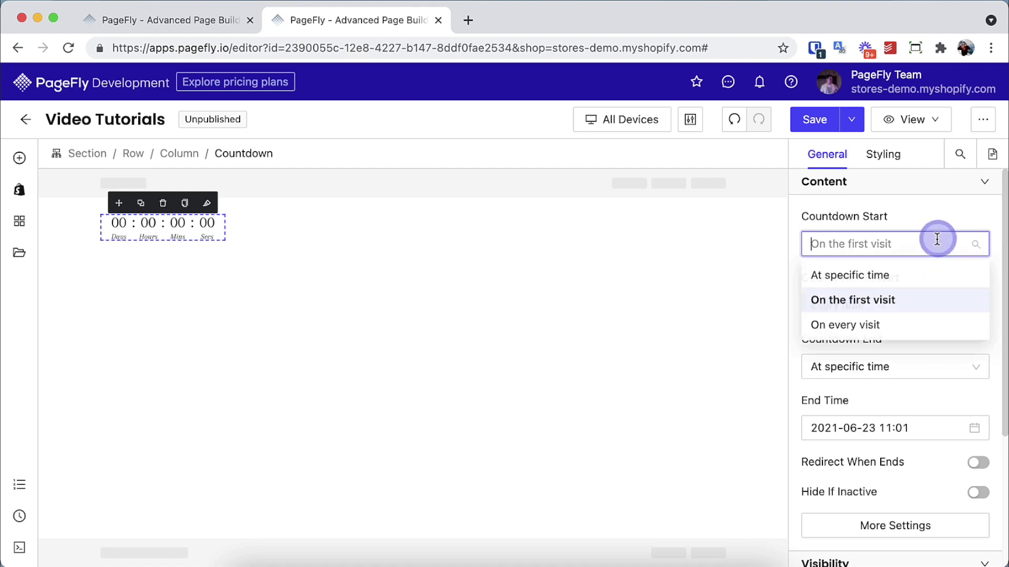
left_click(923, 326)
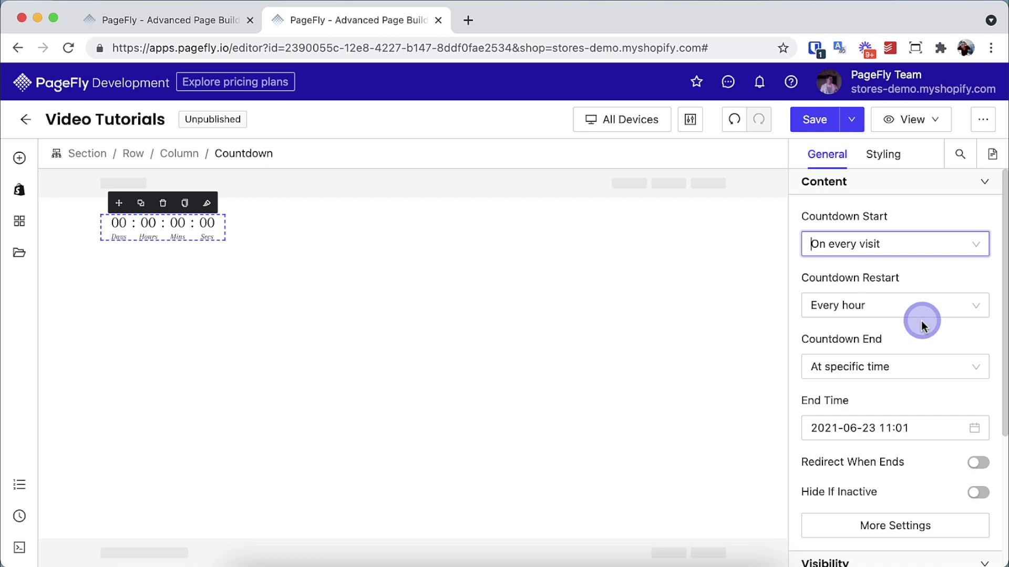
Set Countdown Start to 'On the first visit' and Countdown Restart to 'Never'
left_click(900, 282)
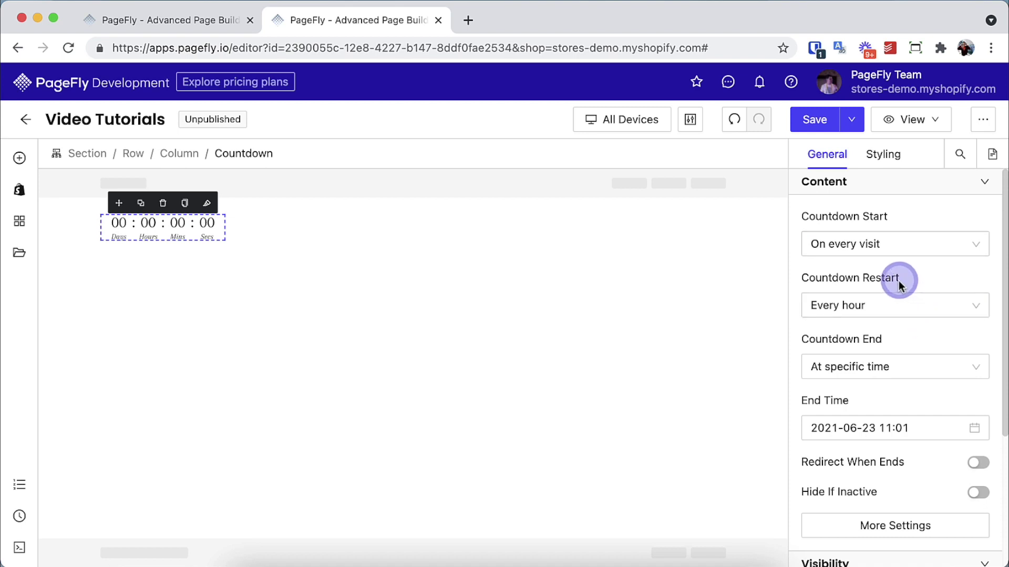
left_click(903, 300)
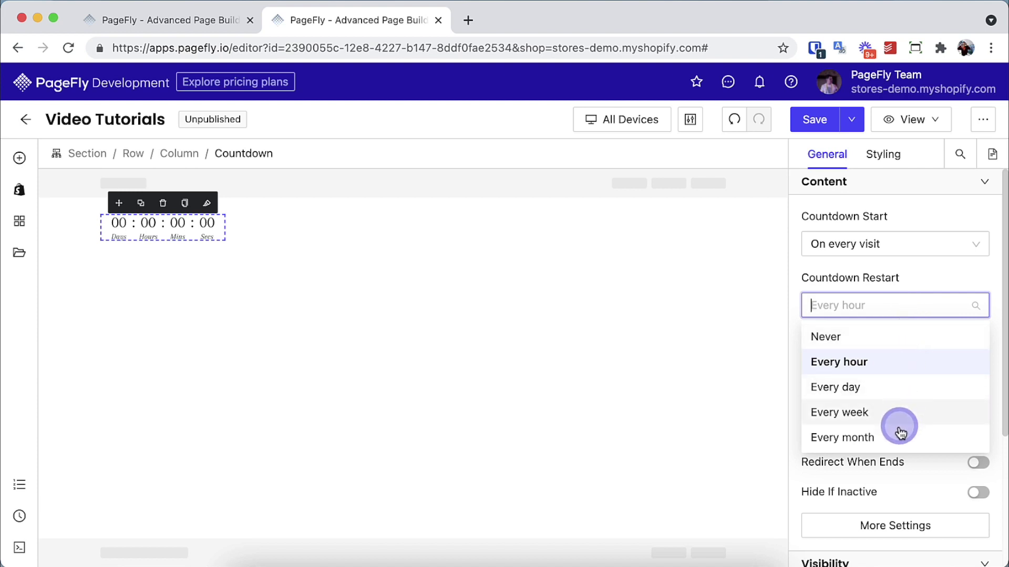
left_click(894, 464)
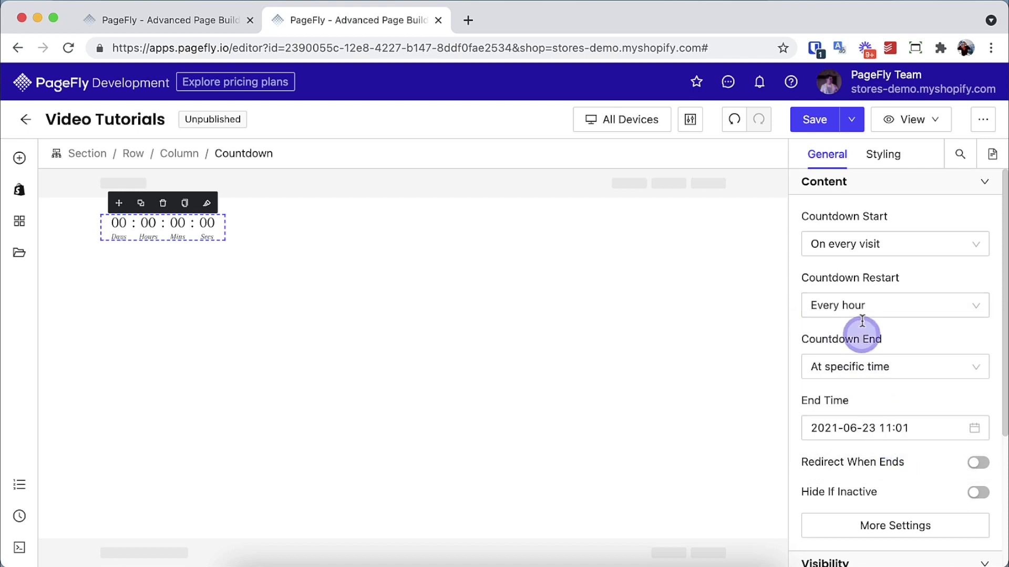
left_click(866, 247)
left_click(868, 302)
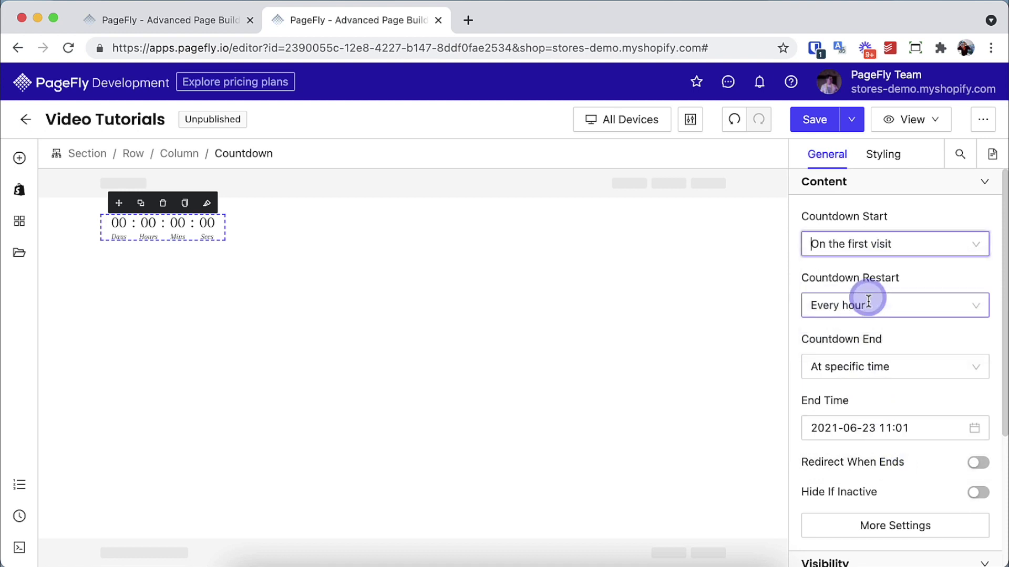
left_click(867, 303)
left_click(866, 334)
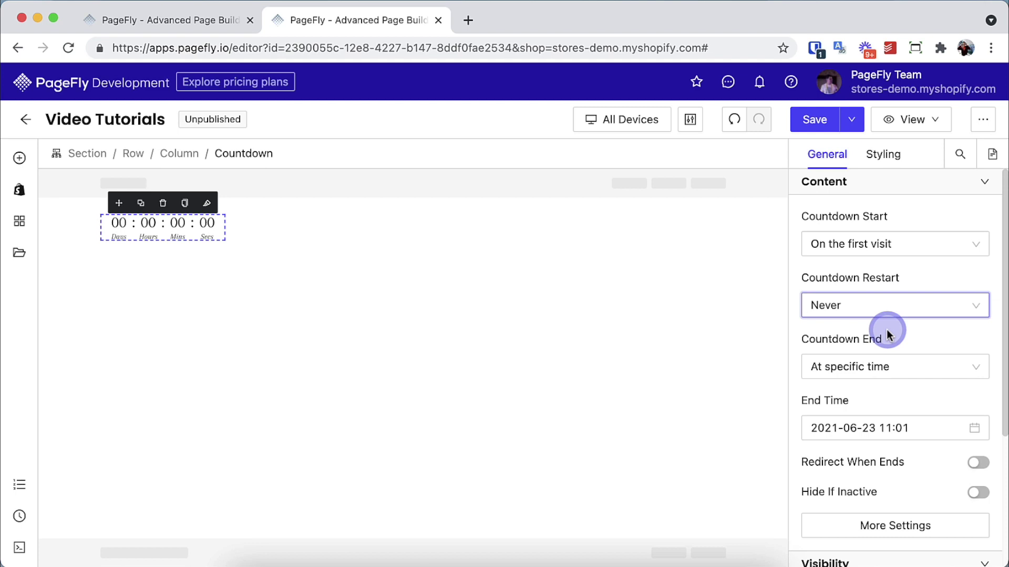
left_click(795, 344)
Change the specific end time to June 26 at hour 16
left_click_drag(794, 344, 893, 344)
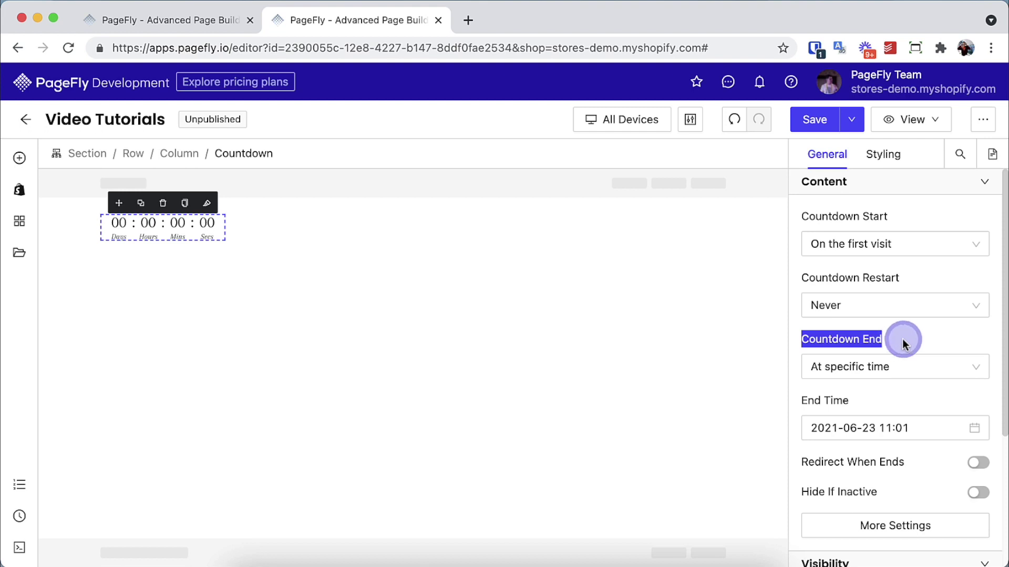
left_click(900, 345)
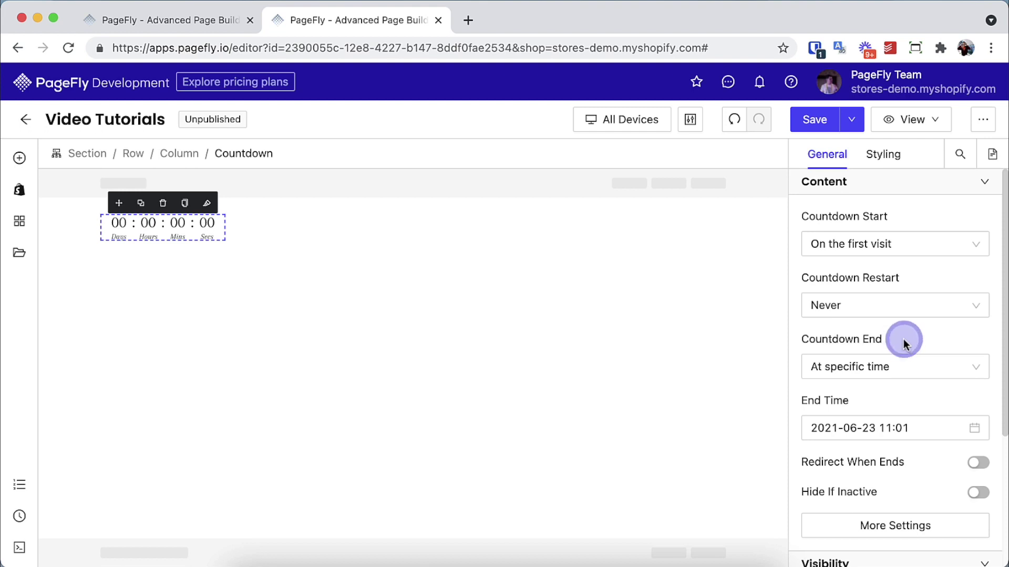
left_click(919, 366)
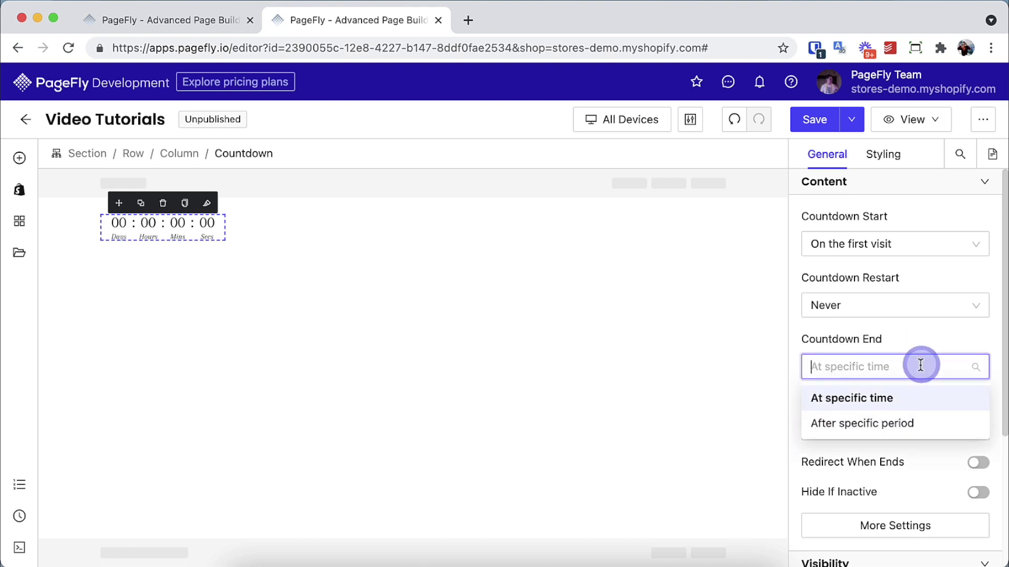
left_click(928, 399)
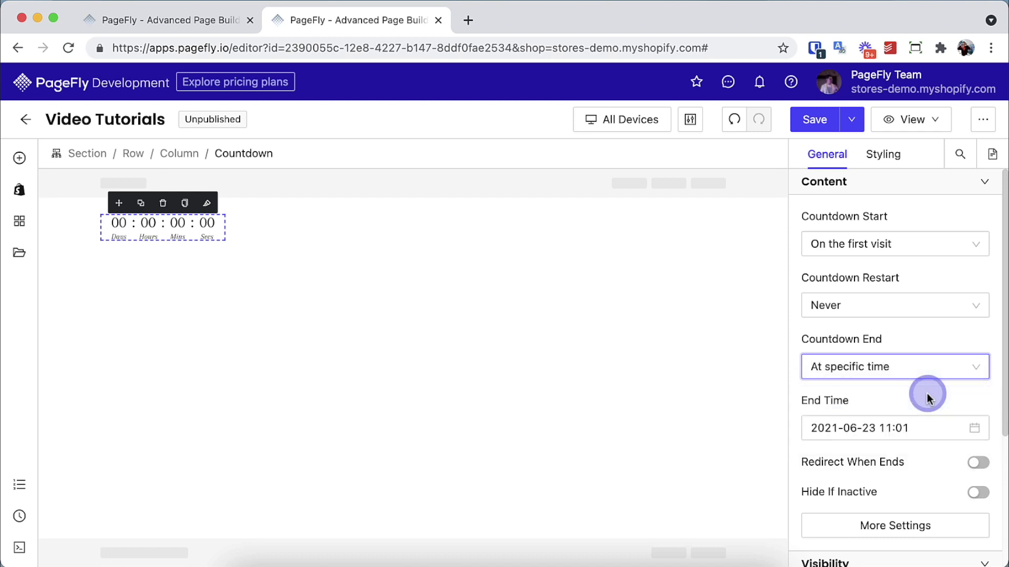
scroll(928, 398, "down", 1)
left_click(973, 408)
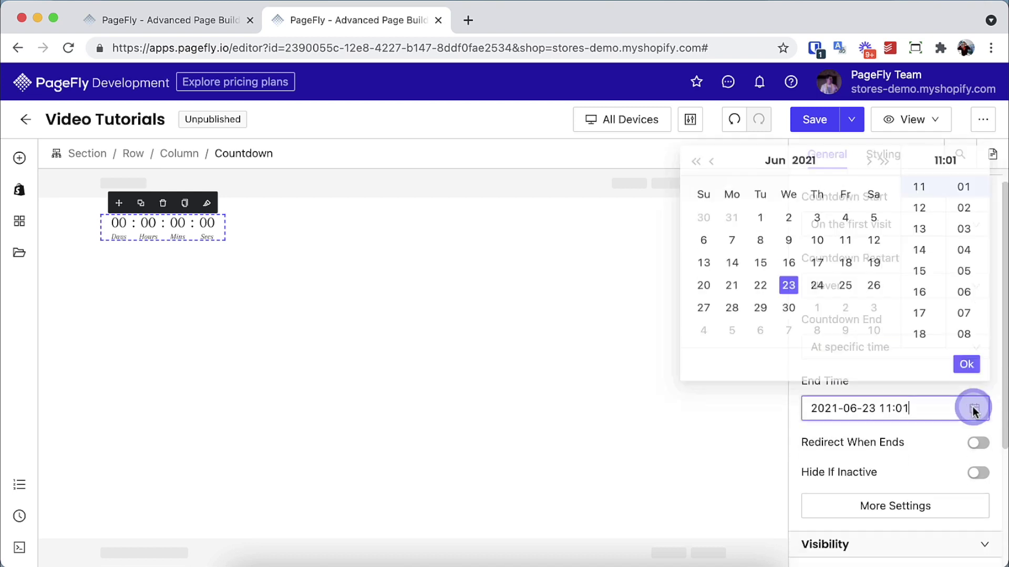
left_click(874, 294)
left_click(919, 299)
left_click(977, 373)
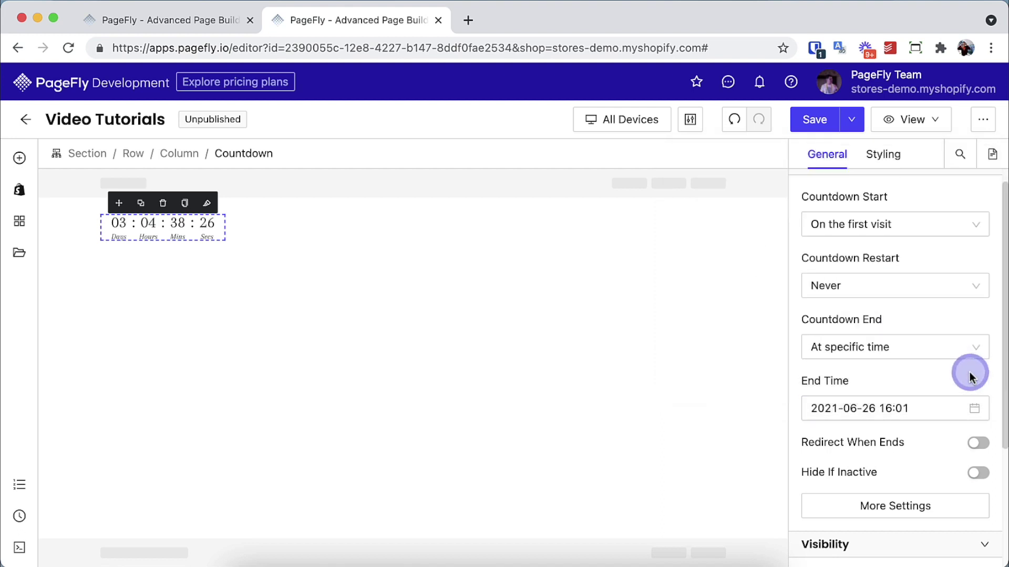
Switch Countdown End to 'After specific period' with 20 days and 10 hours
scroll(970, 377, "down", 1)
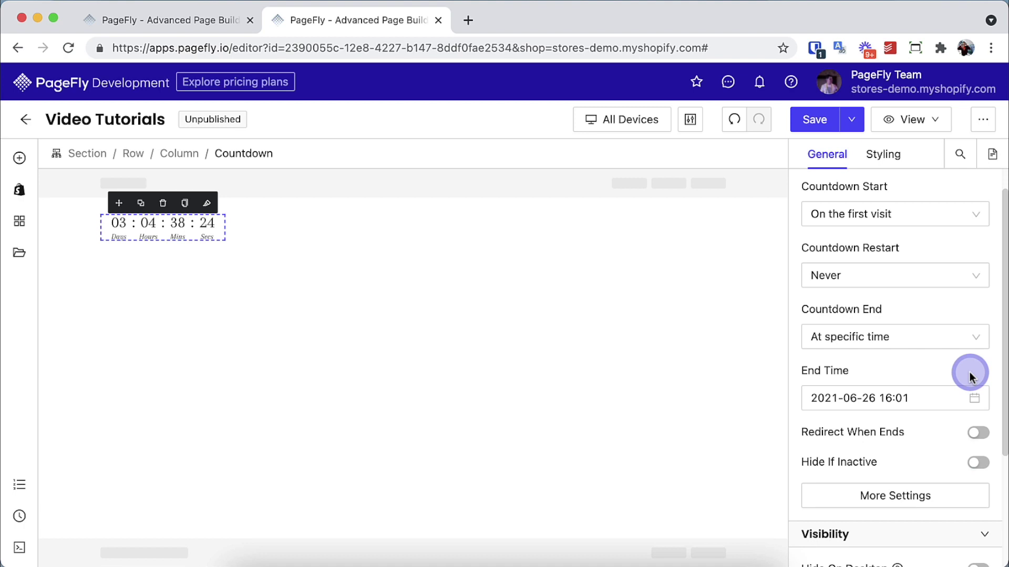
left_click(957, 335)
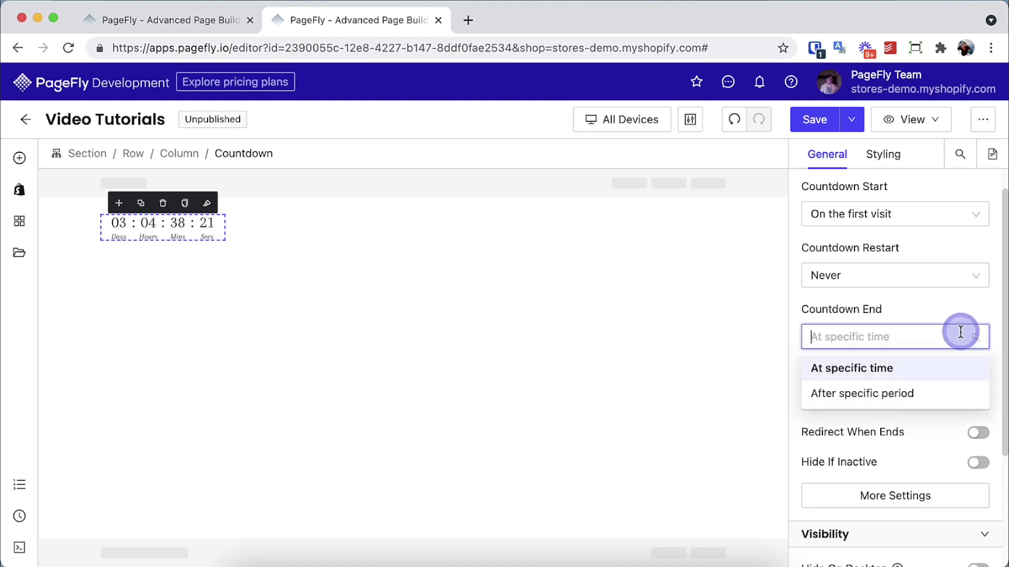
left_click(954, 392)
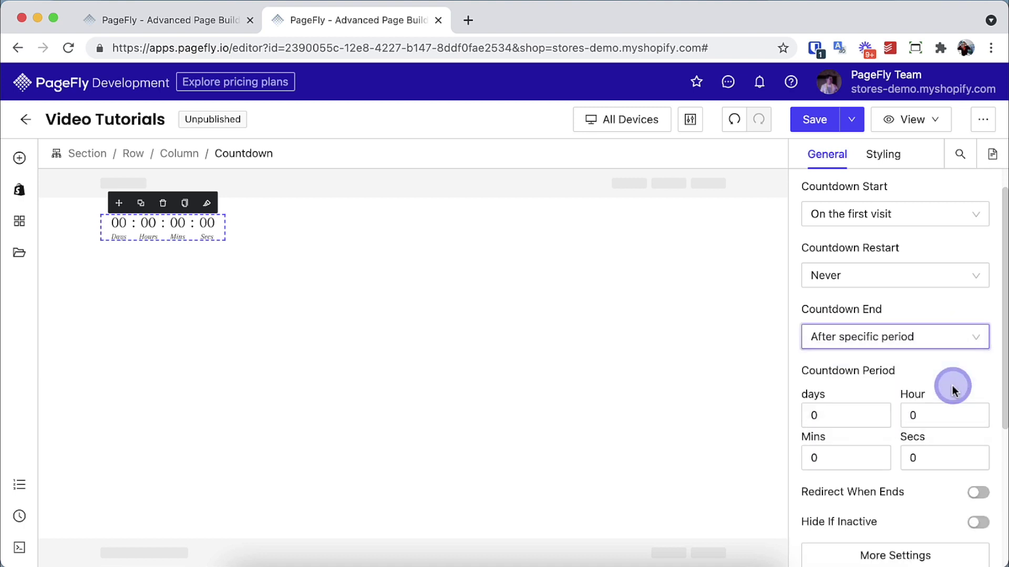
scroll(952, 388, "down", 2)
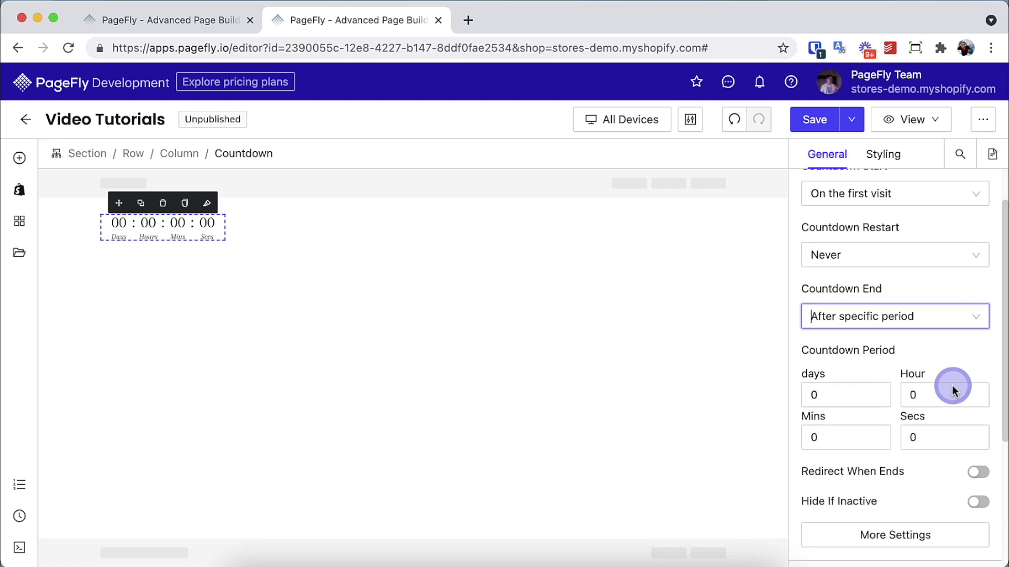
left_click(852, 388)
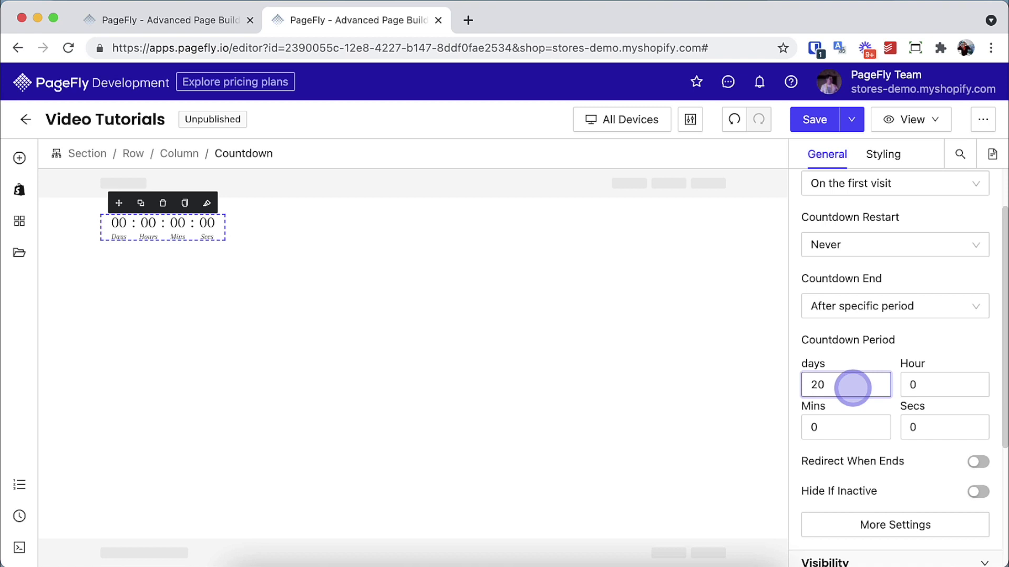
key("Tab")
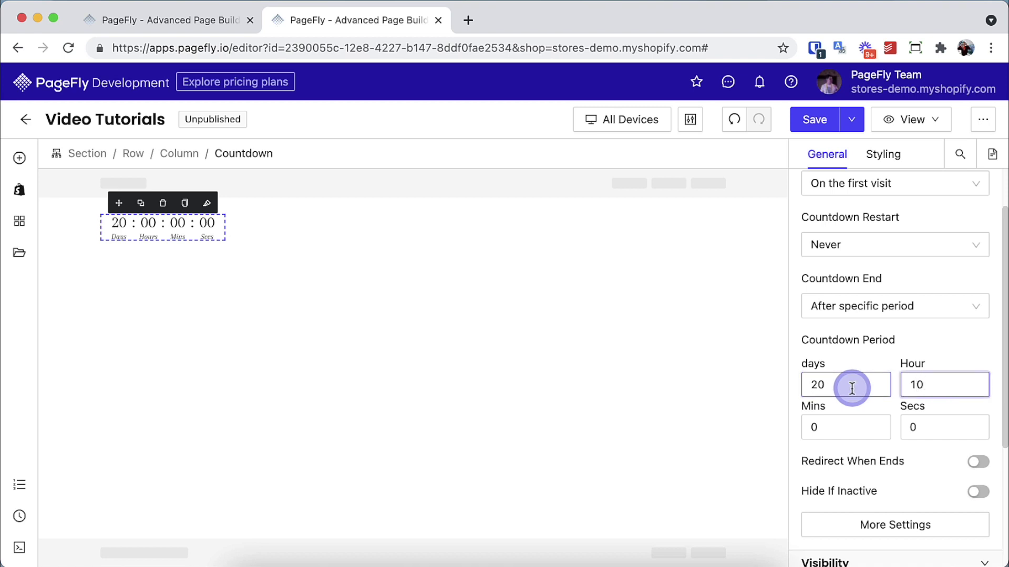
left_click(927, 340)
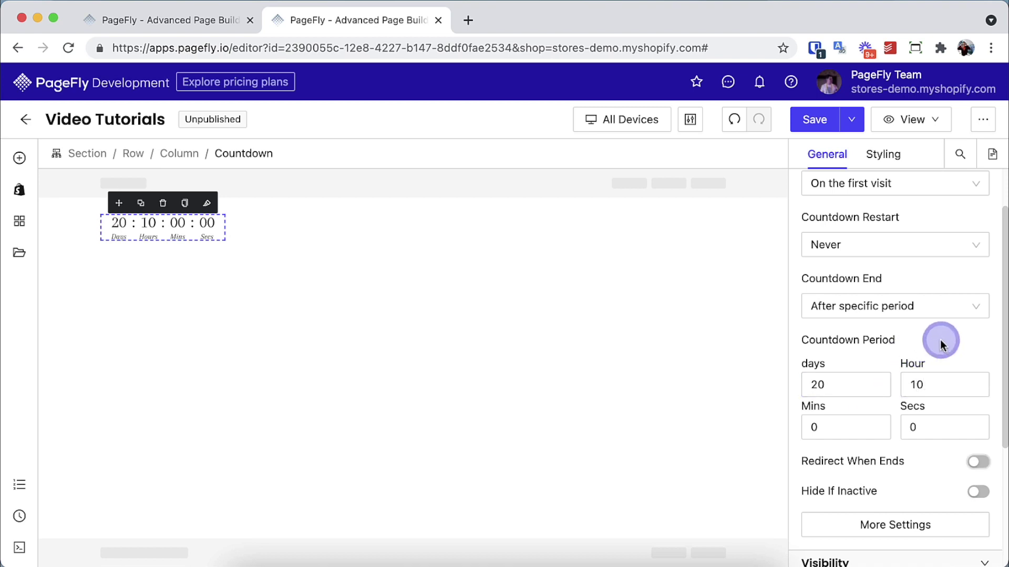
Redirect to the BFCM - Black Friday Cyber Monday page on end, and enable Hide If Inactive
left_click(974, 463)
scroll(967, 467, "down", 2)
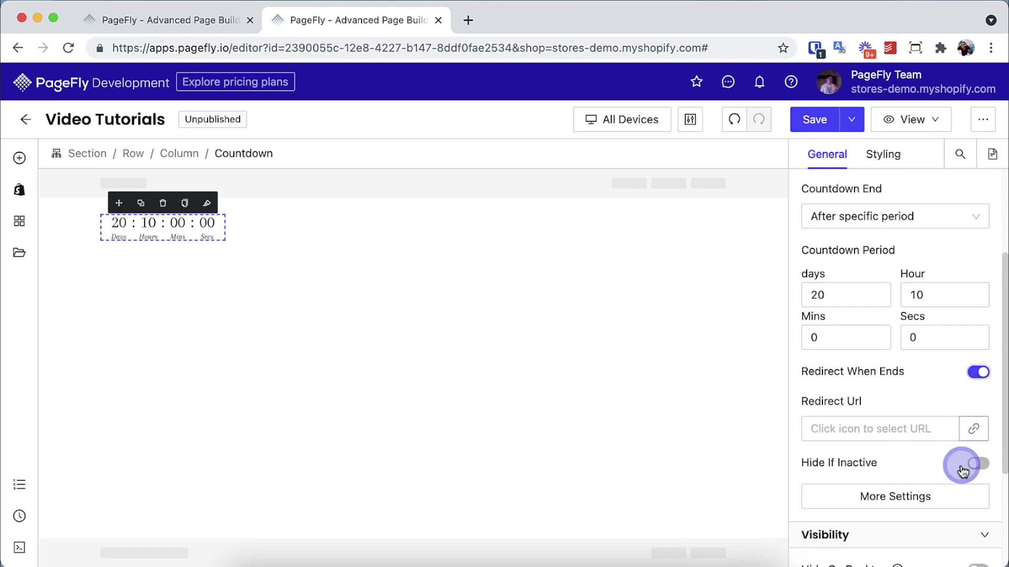
left_click(943, 410)
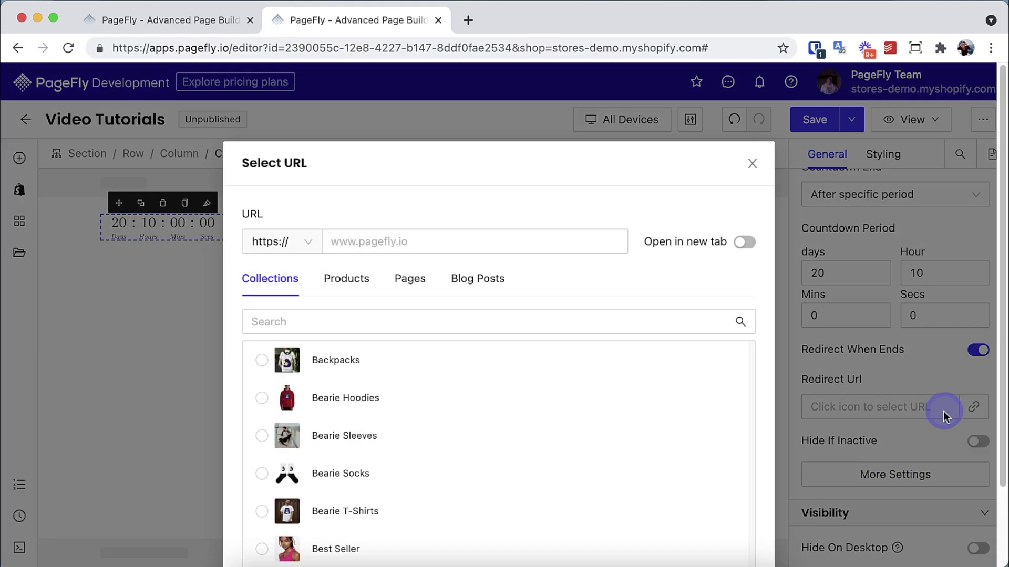
left_click(410, 285)
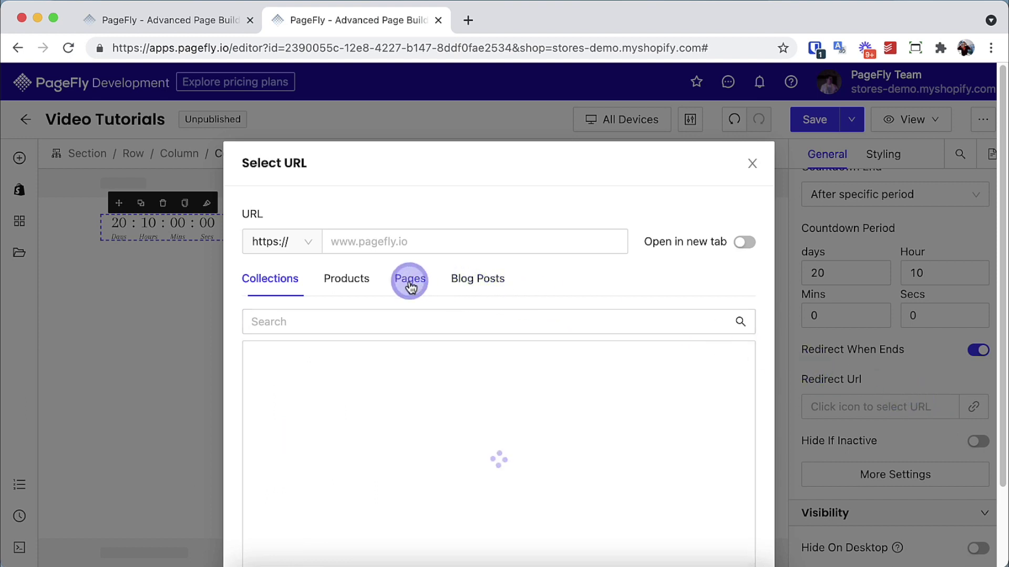
left_click(395, 403)
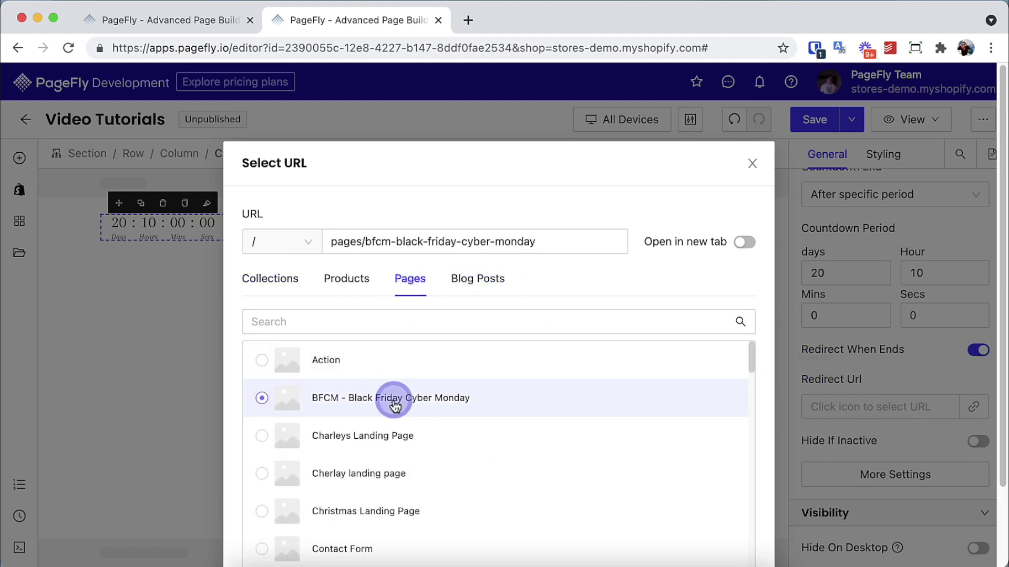
scroll(394, 405, "down", 2)
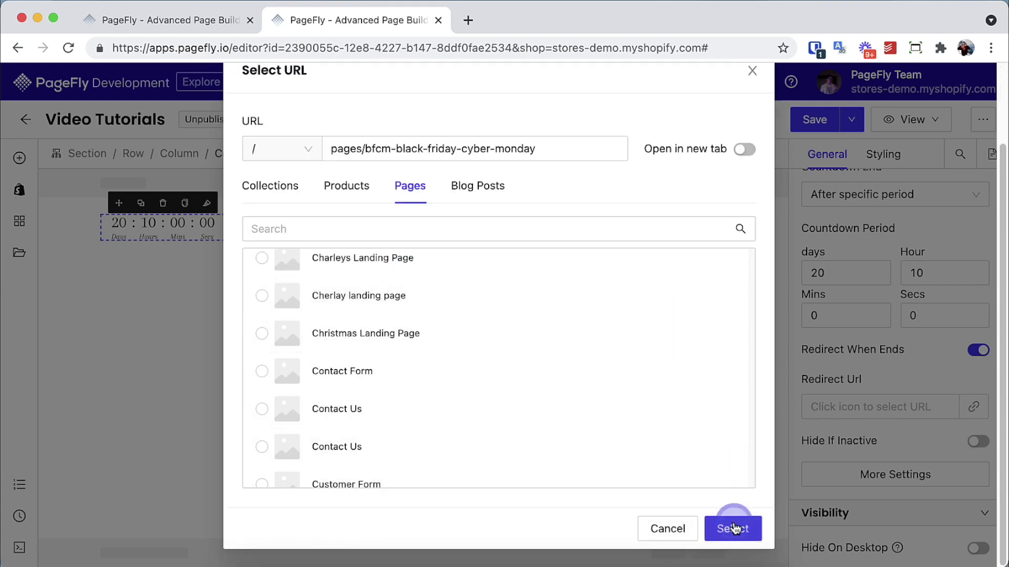
left_click(734, 528)
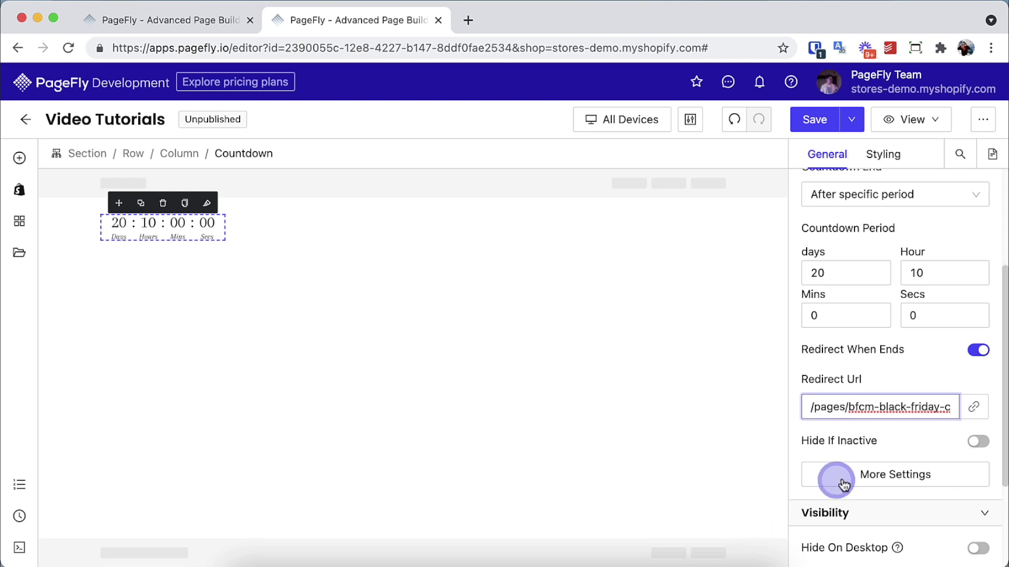
left_click(979, 441)
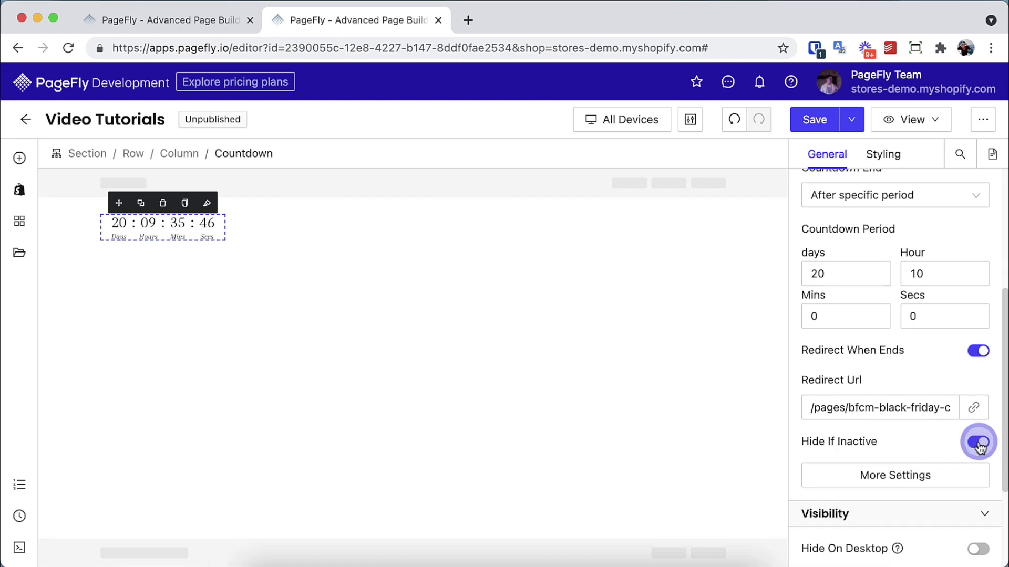
In More Settings, turn off Show Colon, leaving full width and labels as they were
left_click(942, 474)
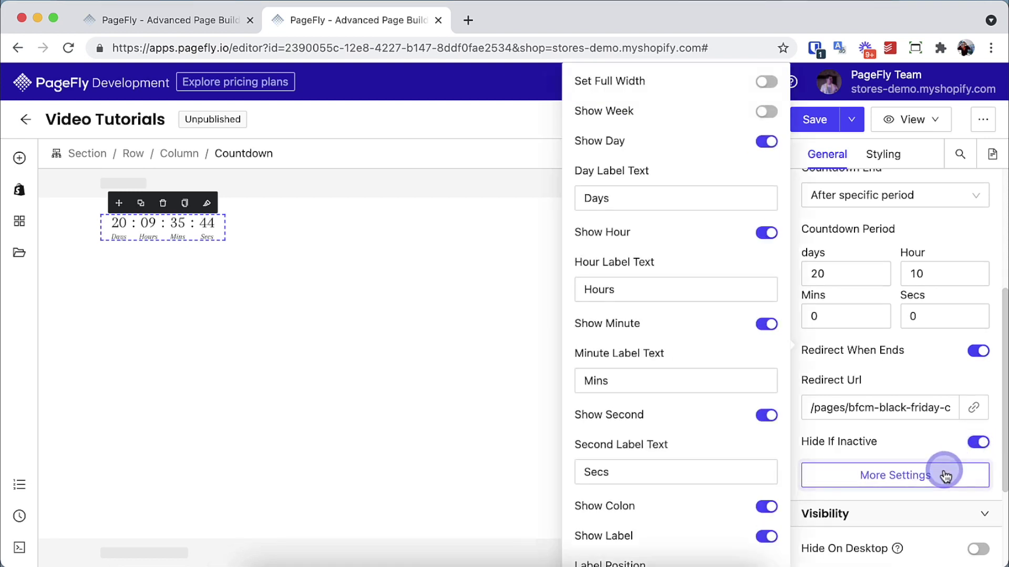
left_click(768, 82)
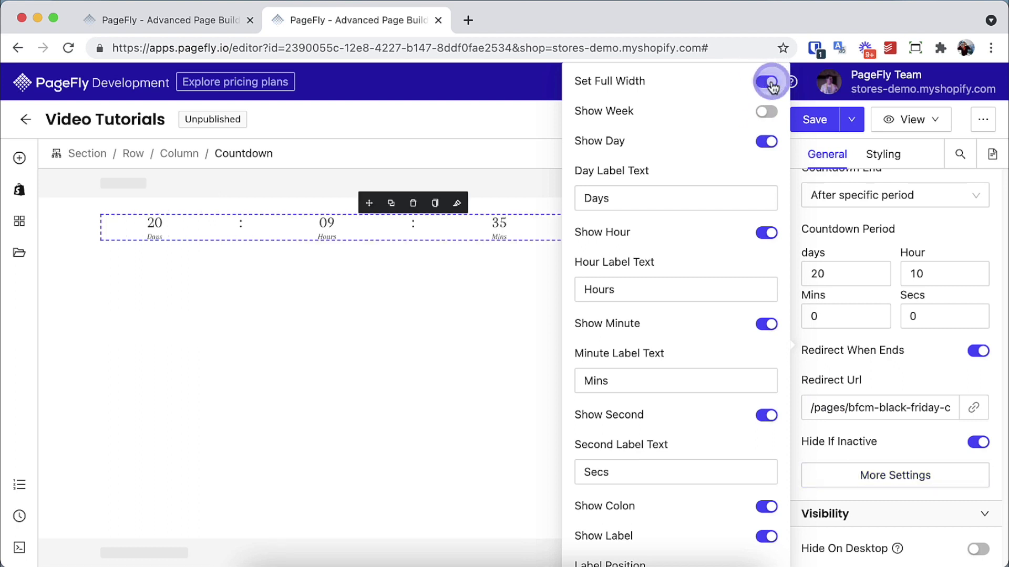
left_click(768, 82)
left_click(761, 198)
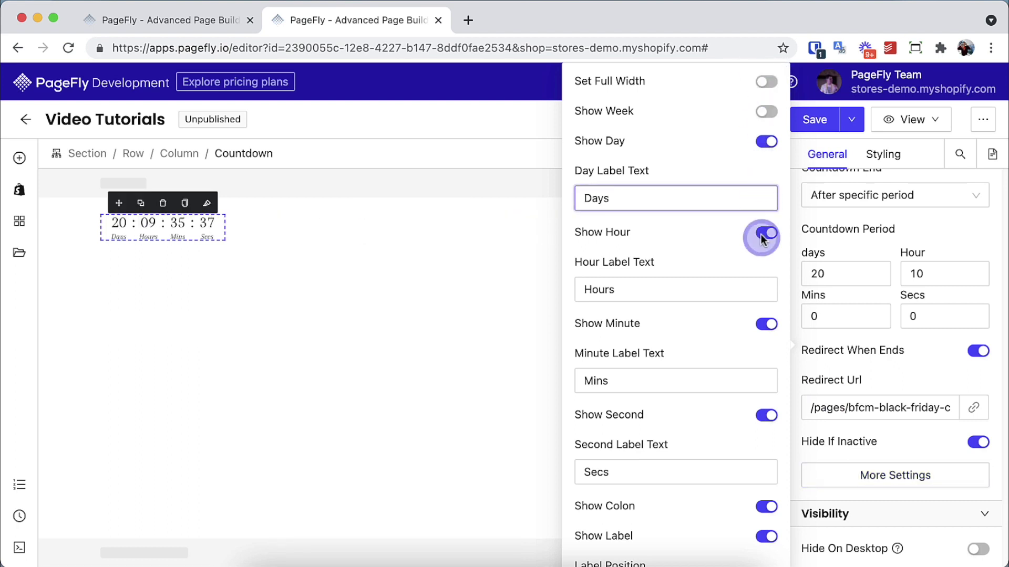
left_click(768, 510)
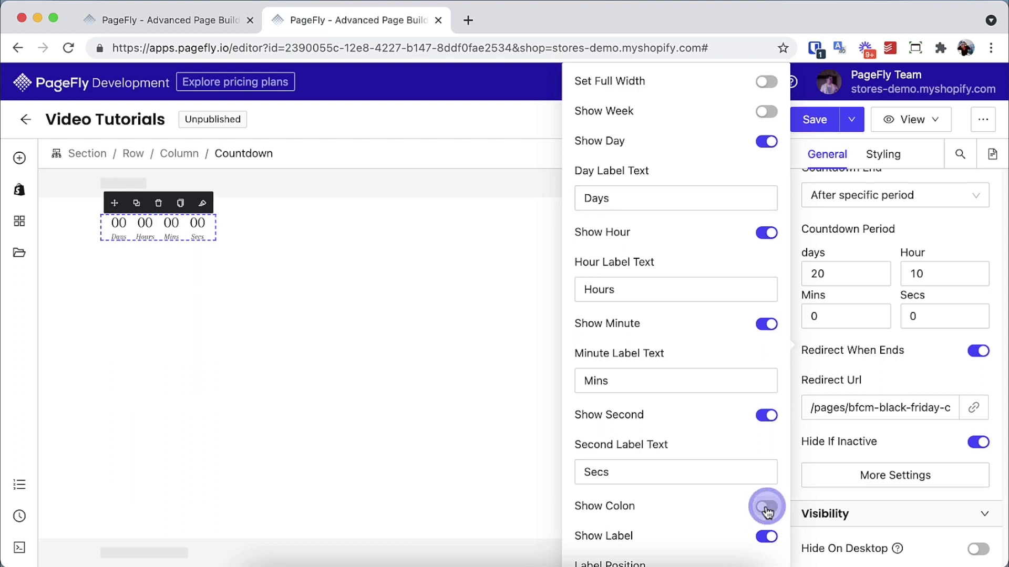
left_click(768, 537)
left_click(768, 536)
left_click(826, 520)
left_click(826, 518)
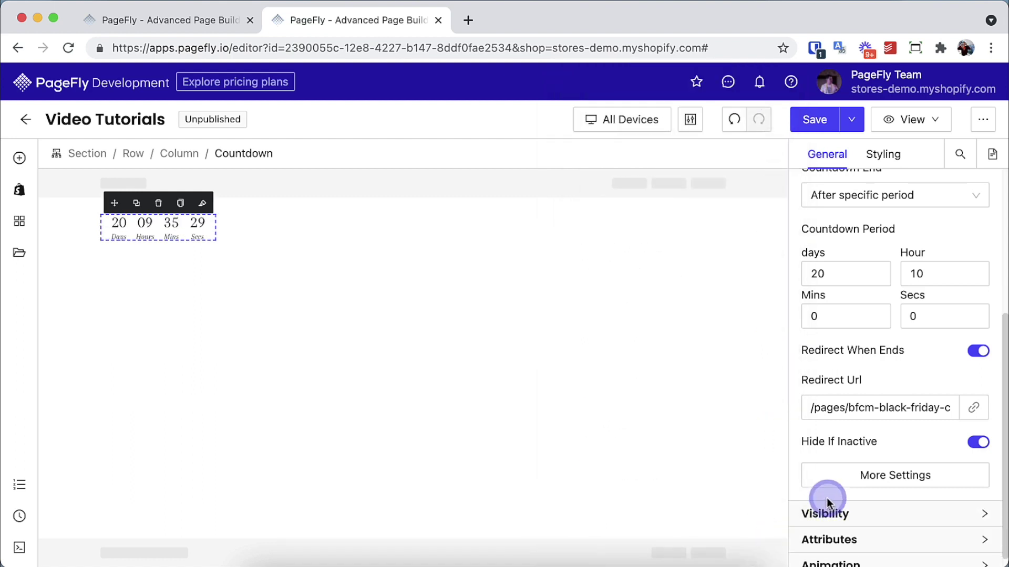
In Styling, make the countdown text dark grey and set its font to Montserrat
left_click(889, 155)
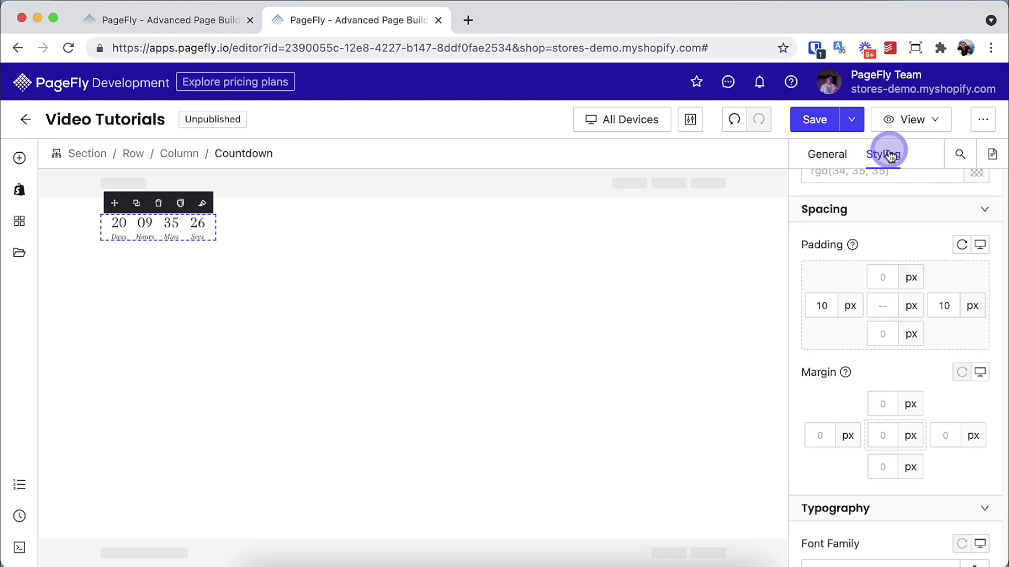
scroll(896, 181, "up", 2)
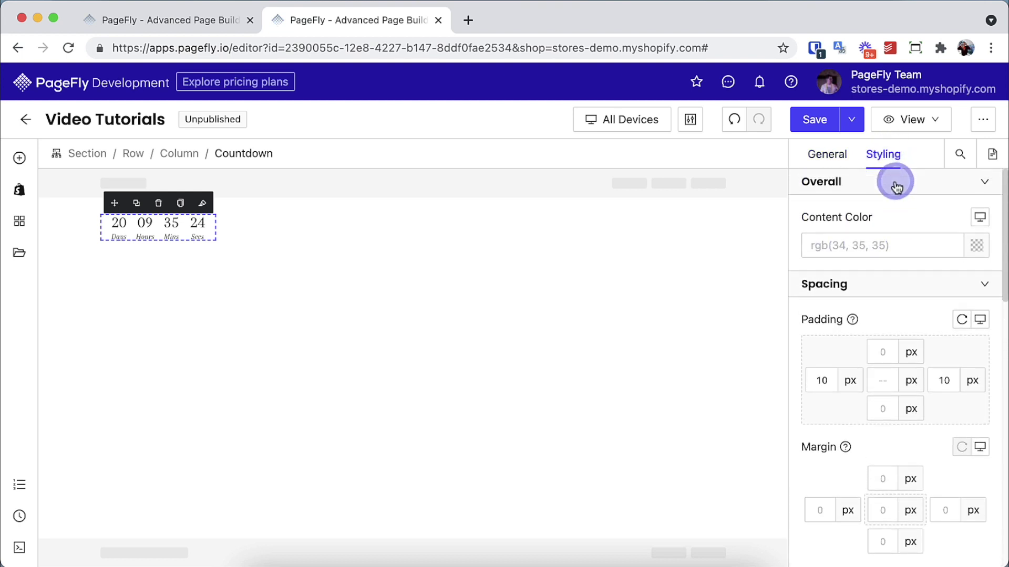
left_click(891, 244)
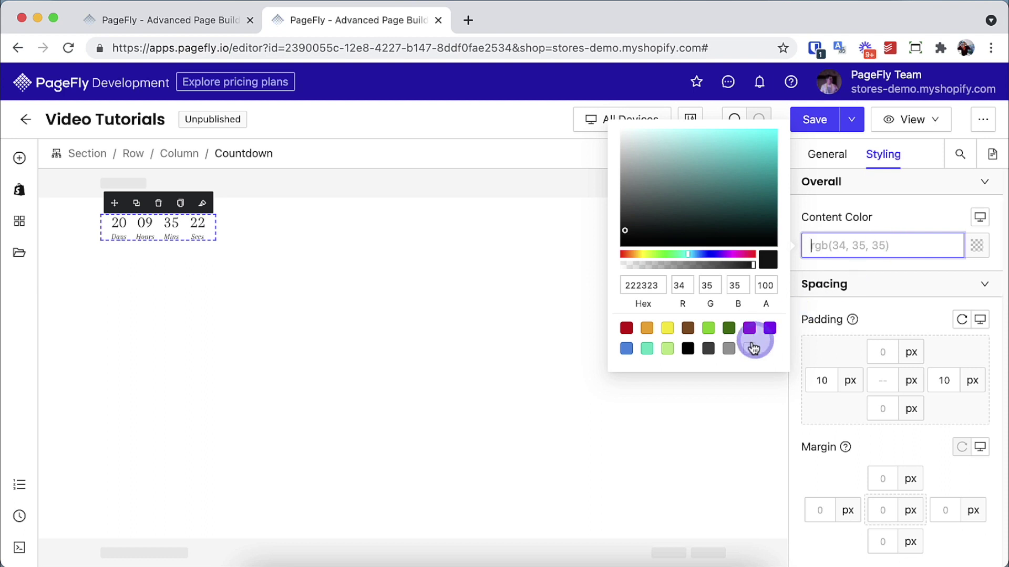
left_click(708, 348)
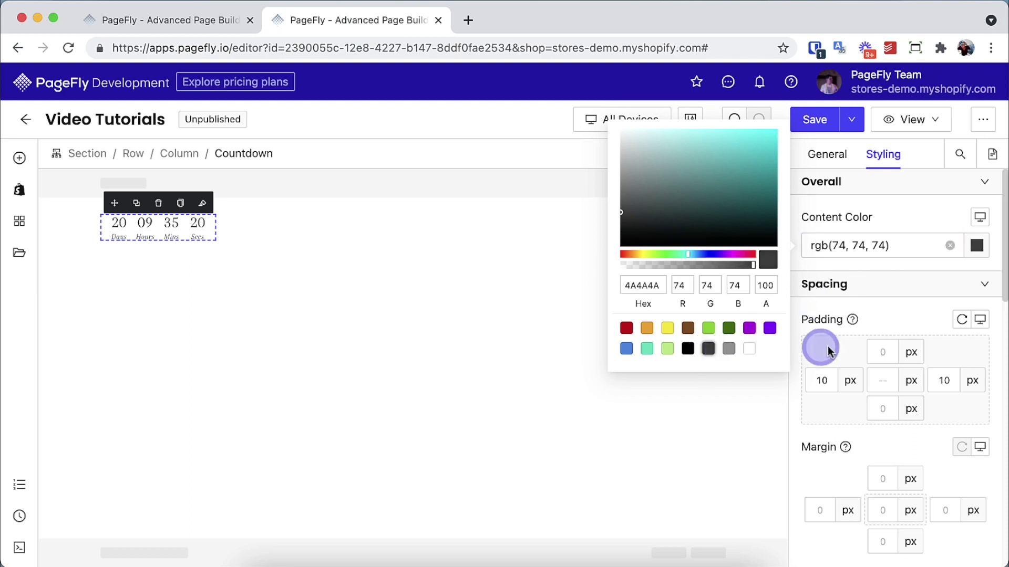
left_click(881, 278)
scroll(880, 279, "down", 2)
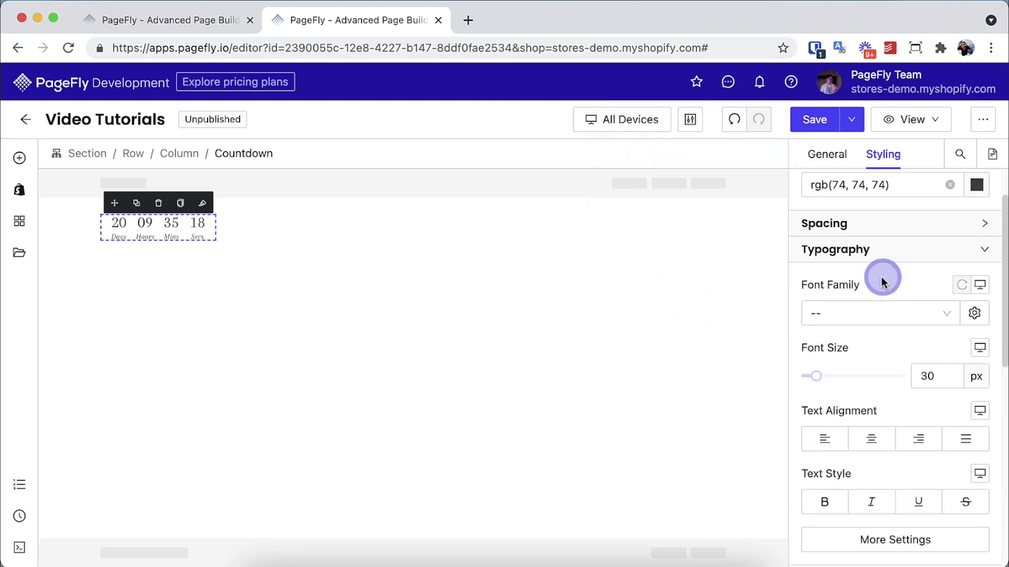
left_click(871, 315)
left_click(871, 491)
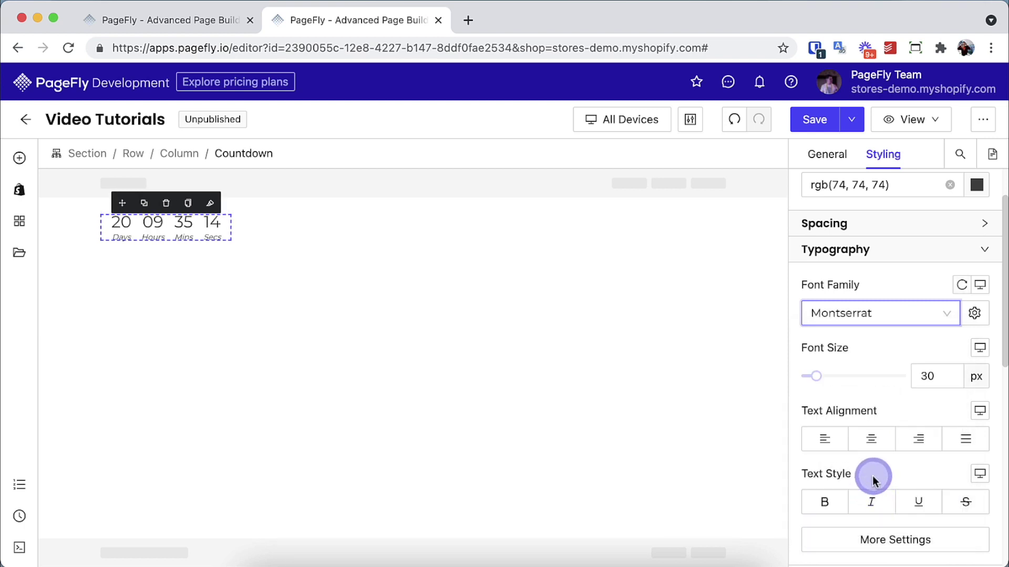
scroll(872, 475, "down", 1)
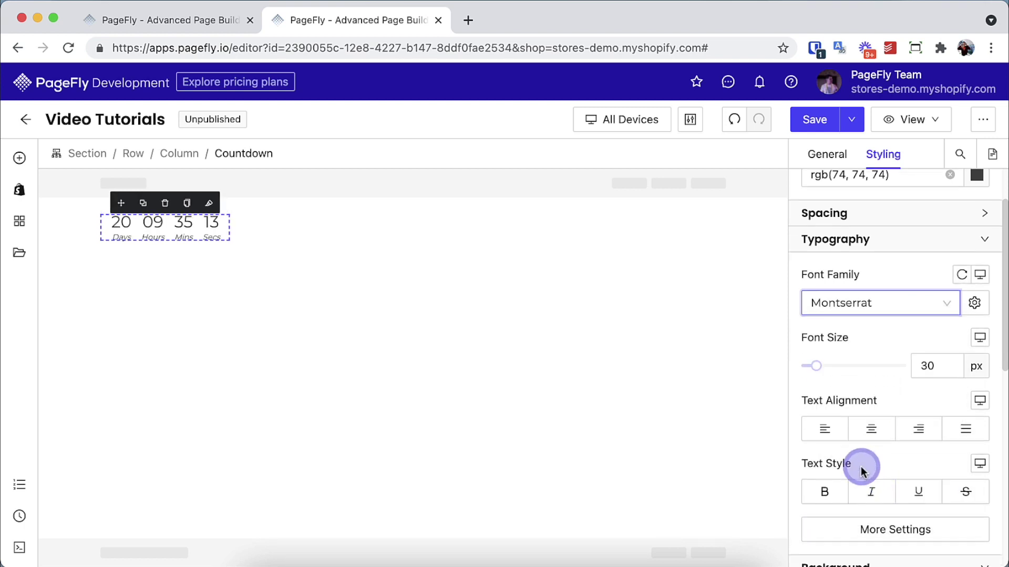
Make the countdown digits bold on an orange background at 84% opacity
left_click(214, 228)
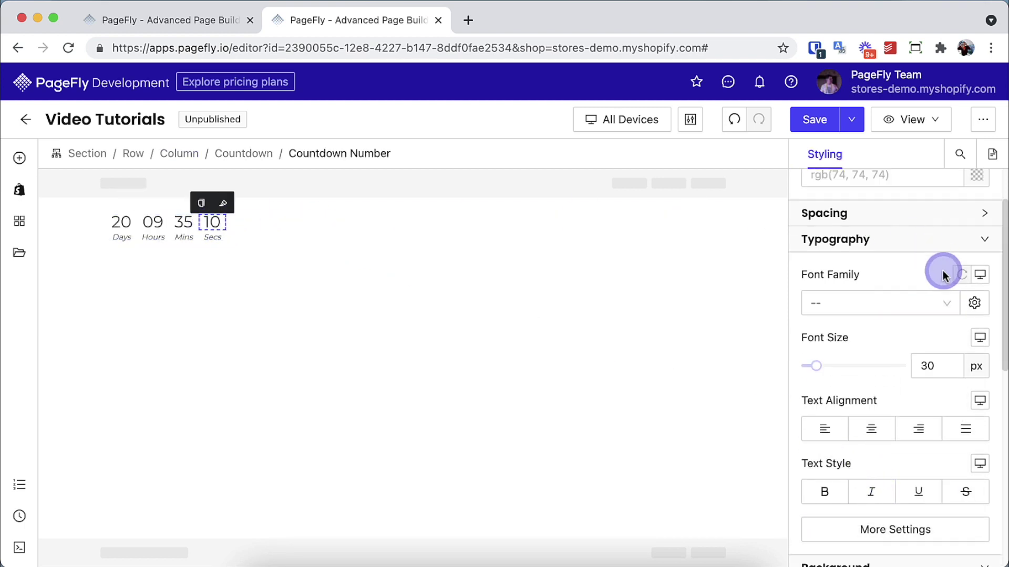
scroll(926, 274, "up", 1)
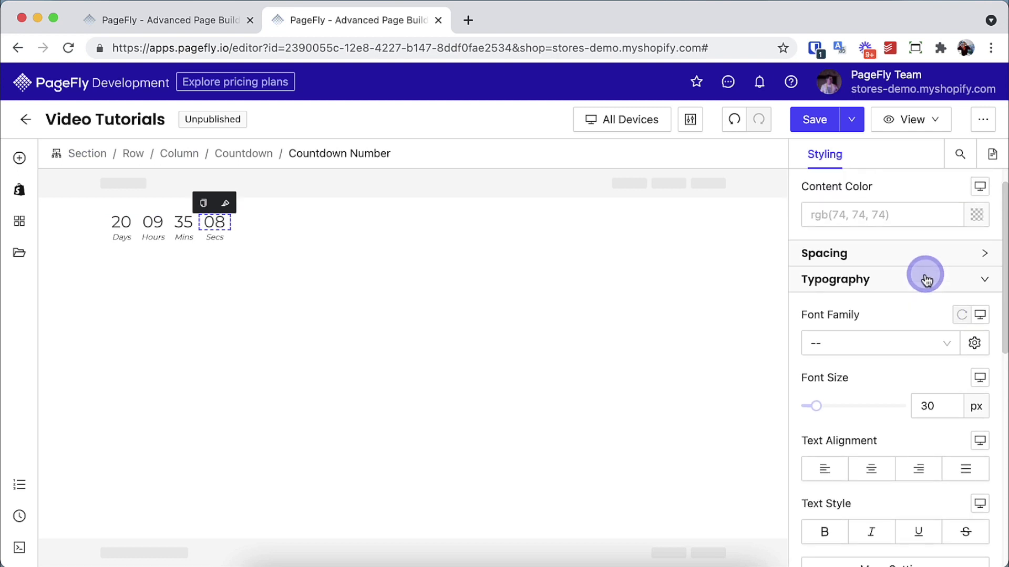
scroll(925, 274, "down", 3)
scroll(925, 274, "down", 2)
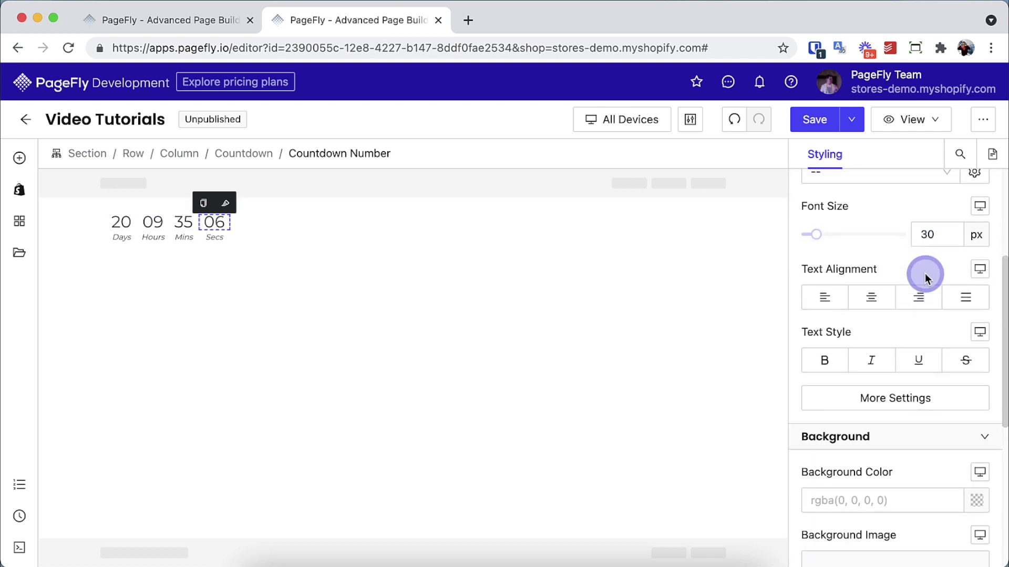
left_click(814, 343)
scroll(862, 335, "down", 5)
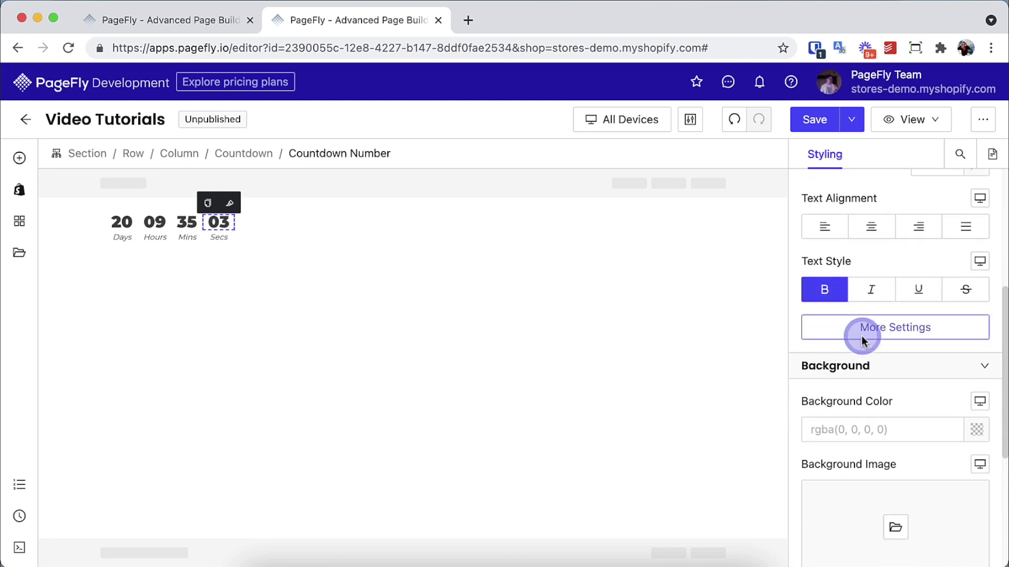
left_click(864, 368)
left_click(647, 453)
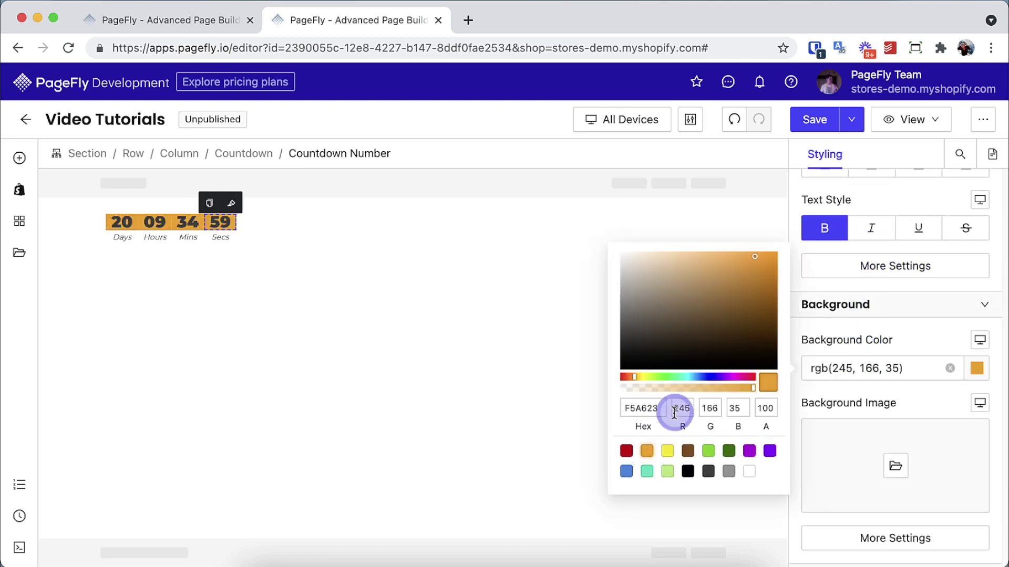
left_click(754, 387)
Give the countdown digits 8 px left and bottom margins
scroll(935, 289, "up", 6)
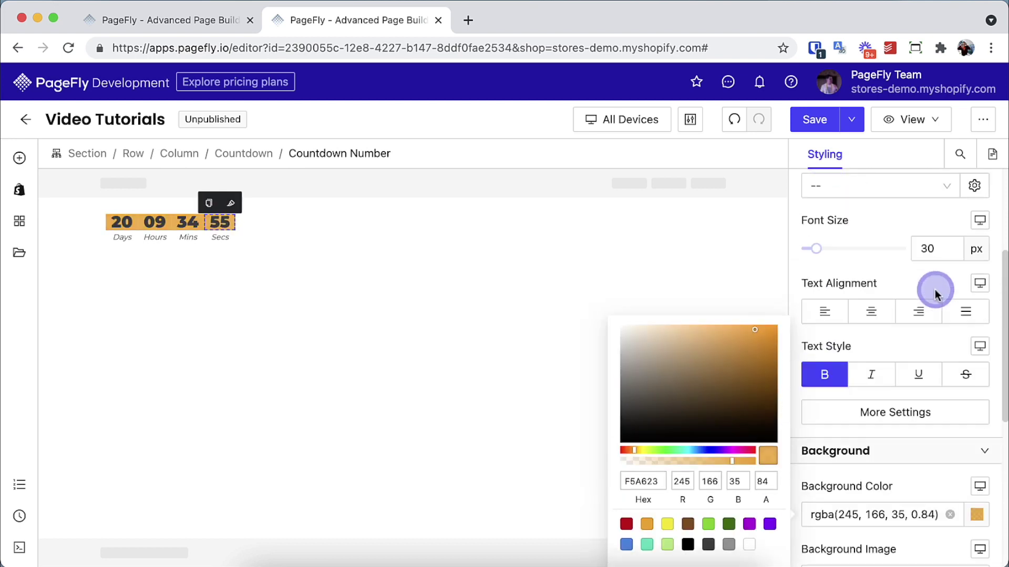
left_click(935, 289)
scroll(916, 287, "down", 3)
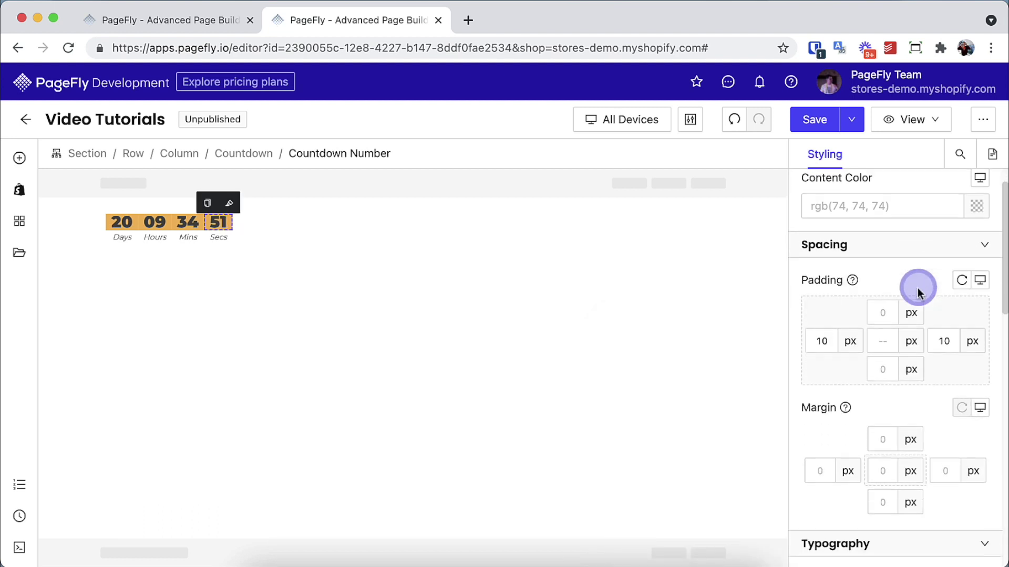
left_click(823, 355)
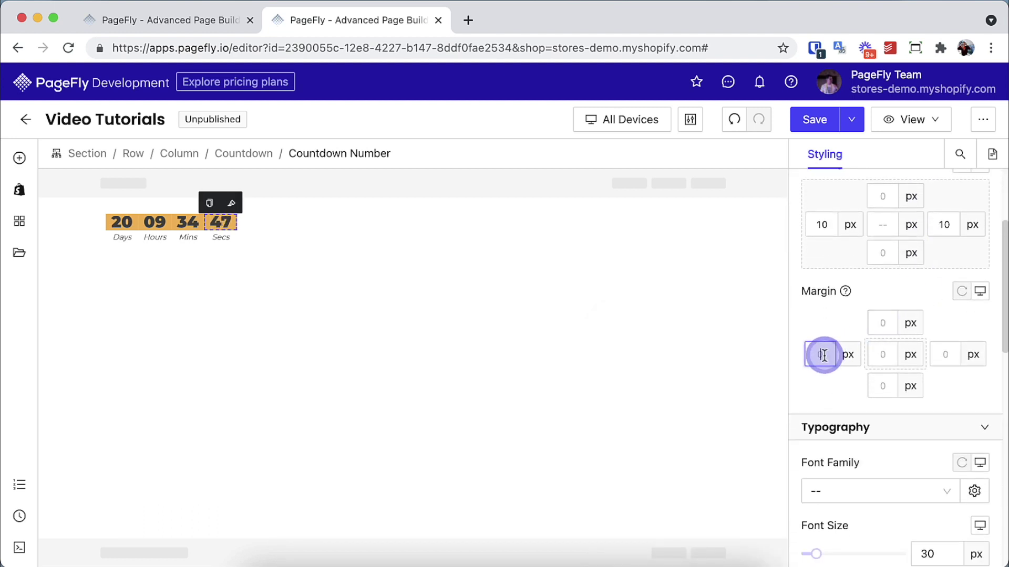
type("8")
left_click(888, 382)
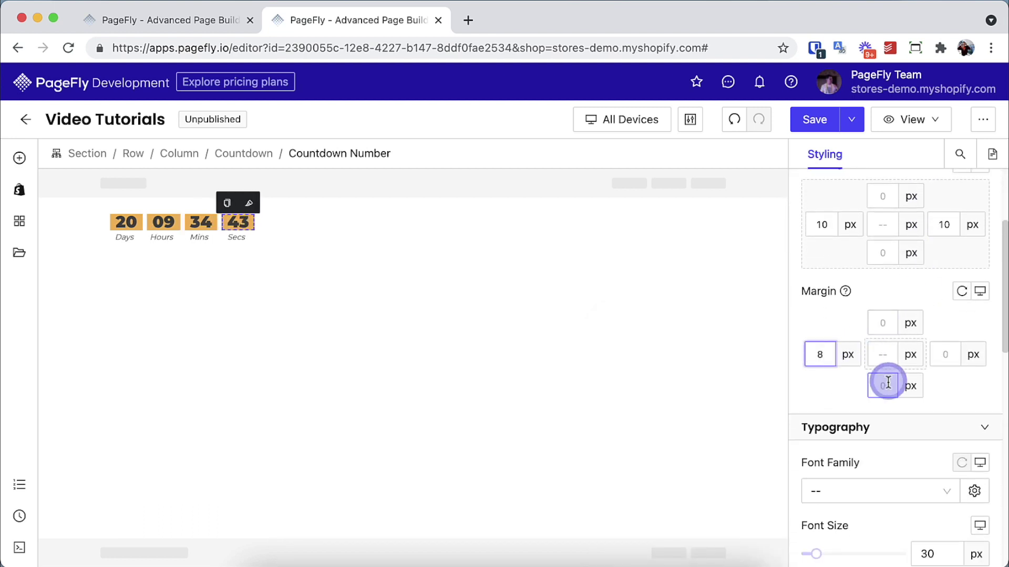
type("8")
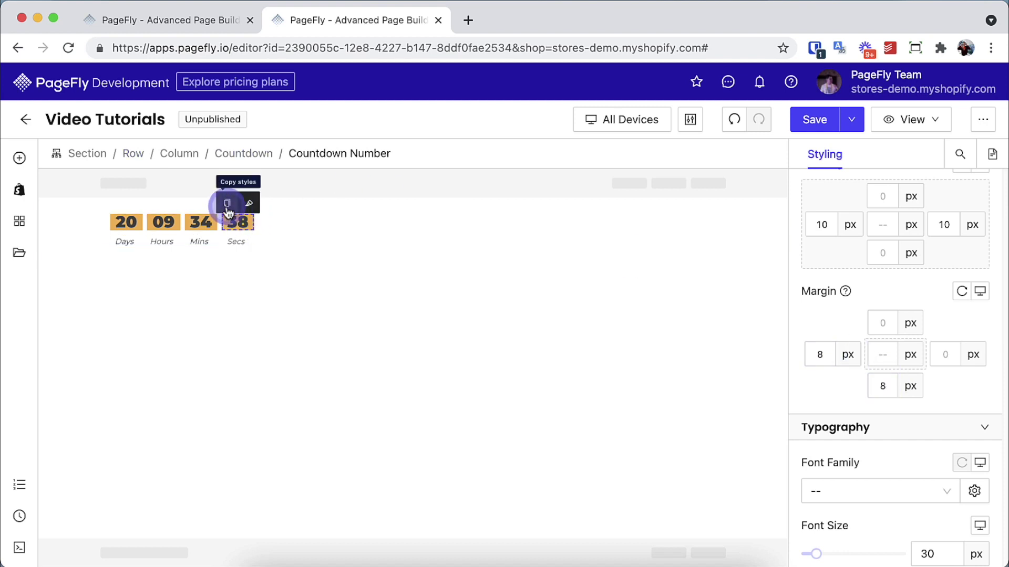
Paste the Countdown Number styles onto the labels, remove bold, and shrink them to 17 px
left_click(227, 210)
left_click(235, 239)
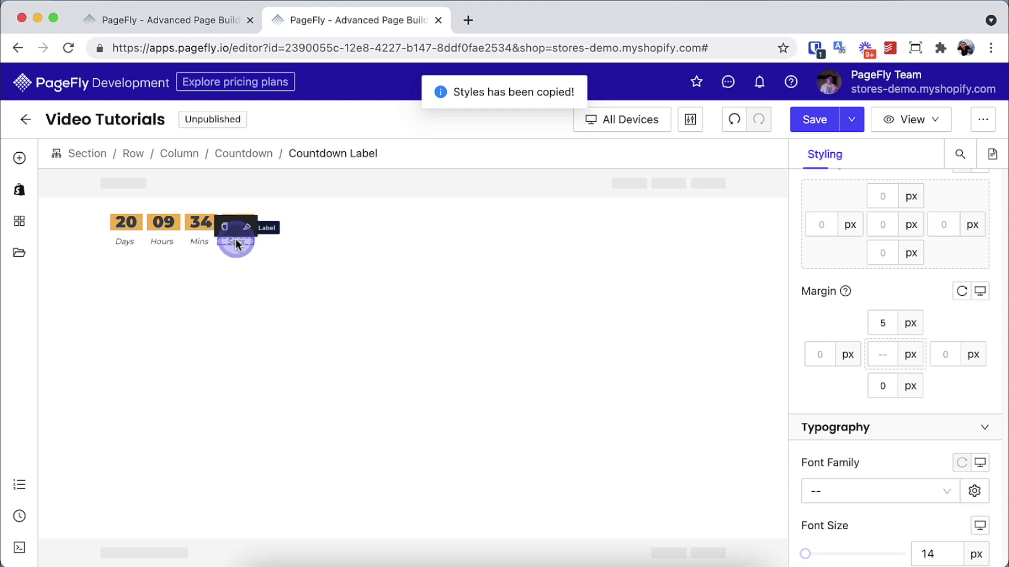
left_click(247, 227)
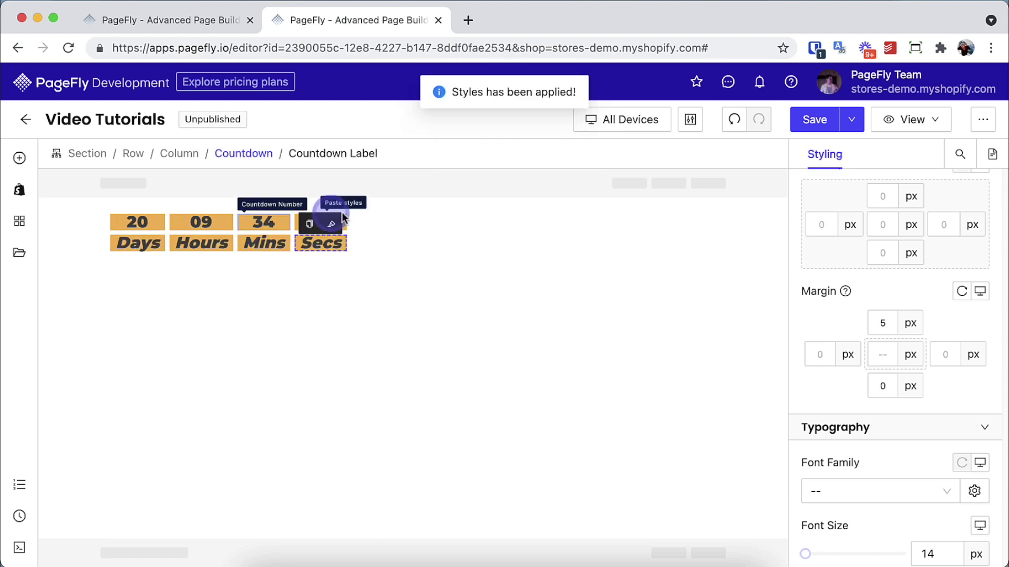
scroll(912, 419, "down", 5)
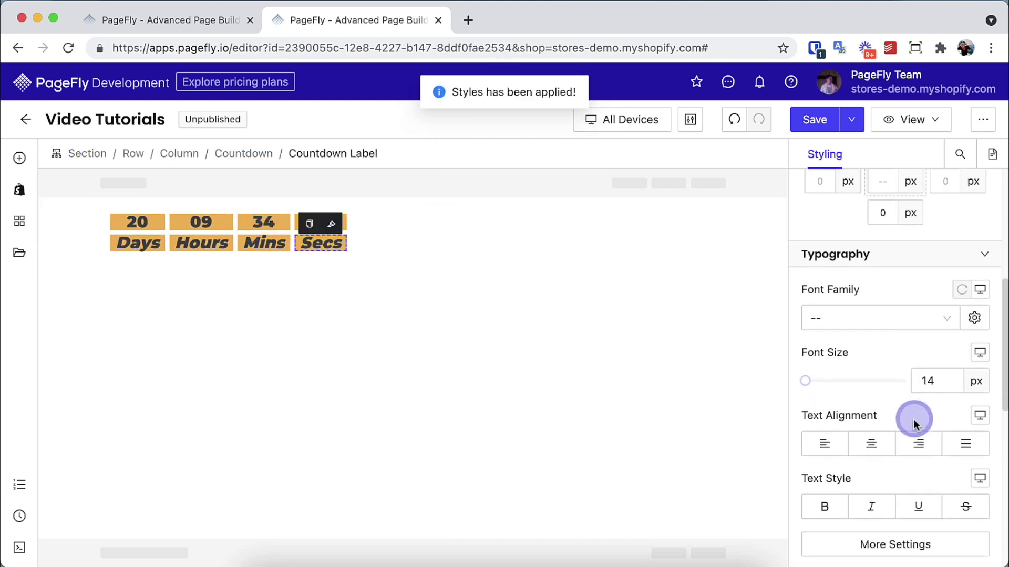
left_click(829, 507)
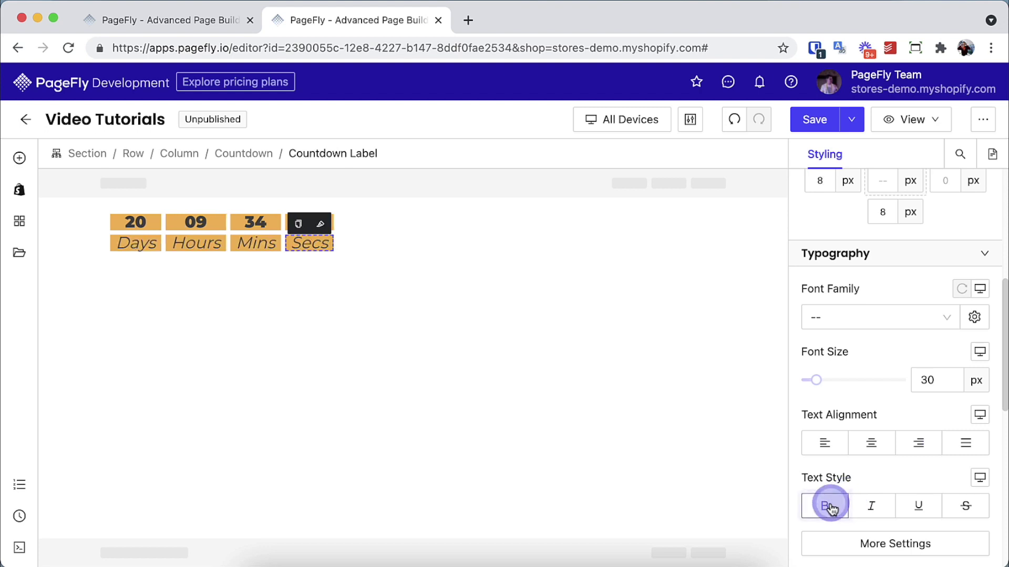
left_click_drag(819, 378, 811, 382)
Deselect the countdown label, then preview the Olivia template demo and close it
left_click(556, 349)
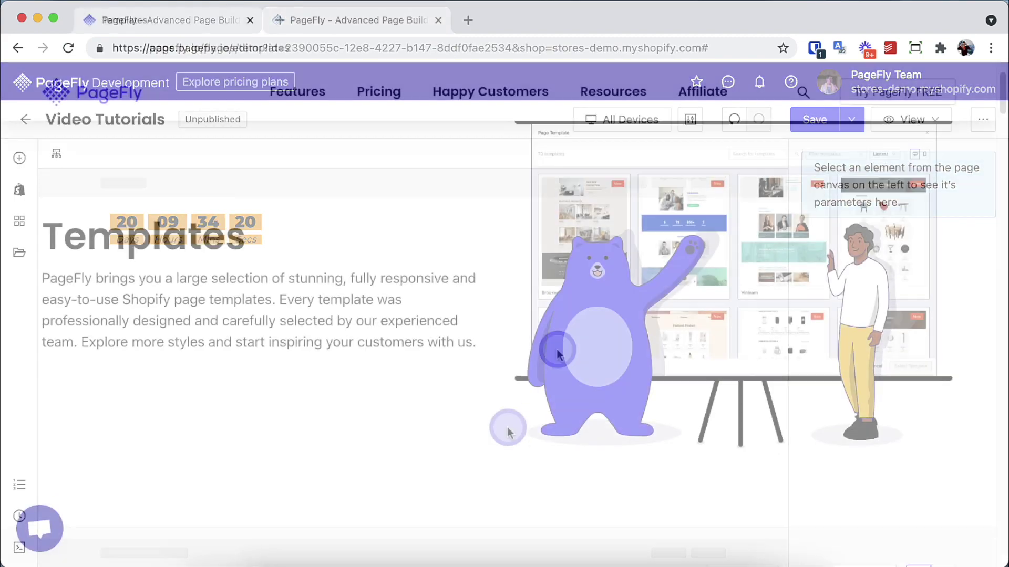
scroll(506, 427, "down", 10)
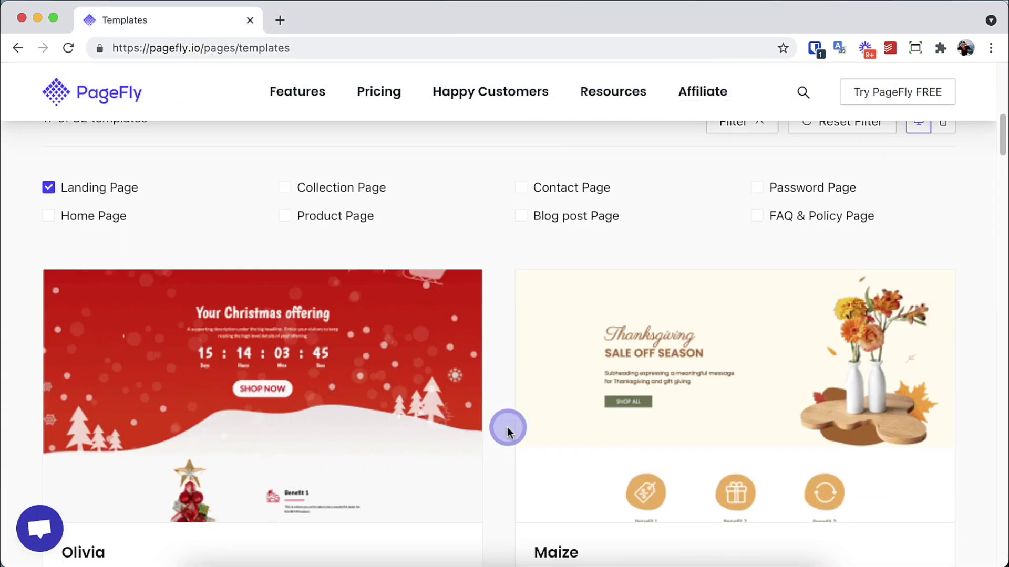
left_click(408, 402)
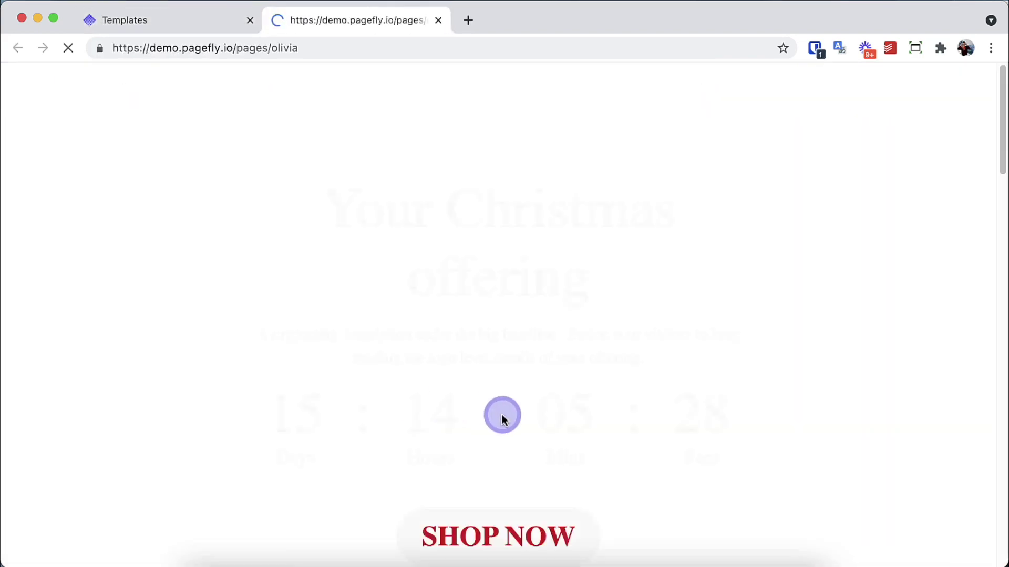
key("super+w")
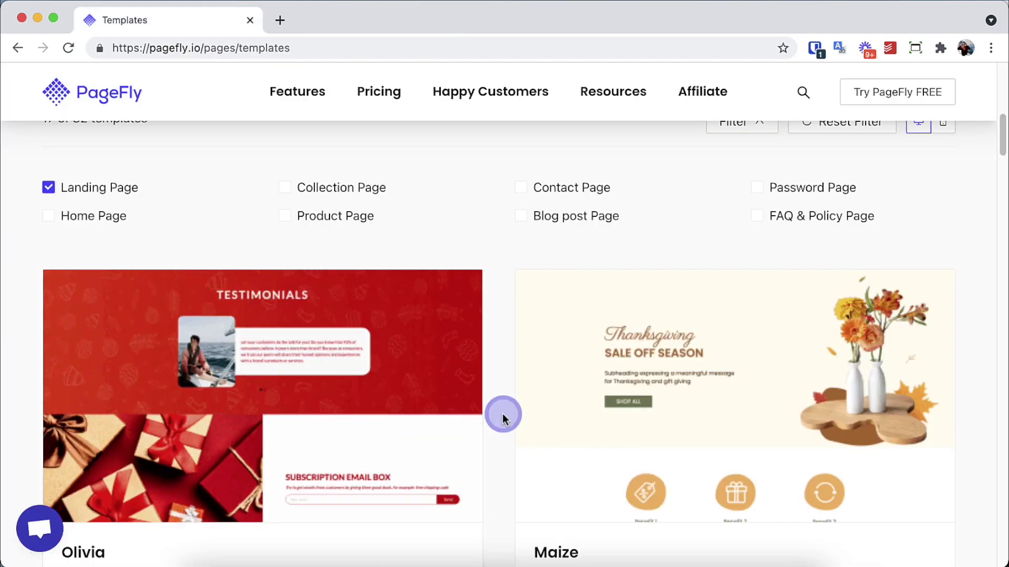
Filter the template gallery to Password Page only and open the Decursus demo
left_click(757, 189)
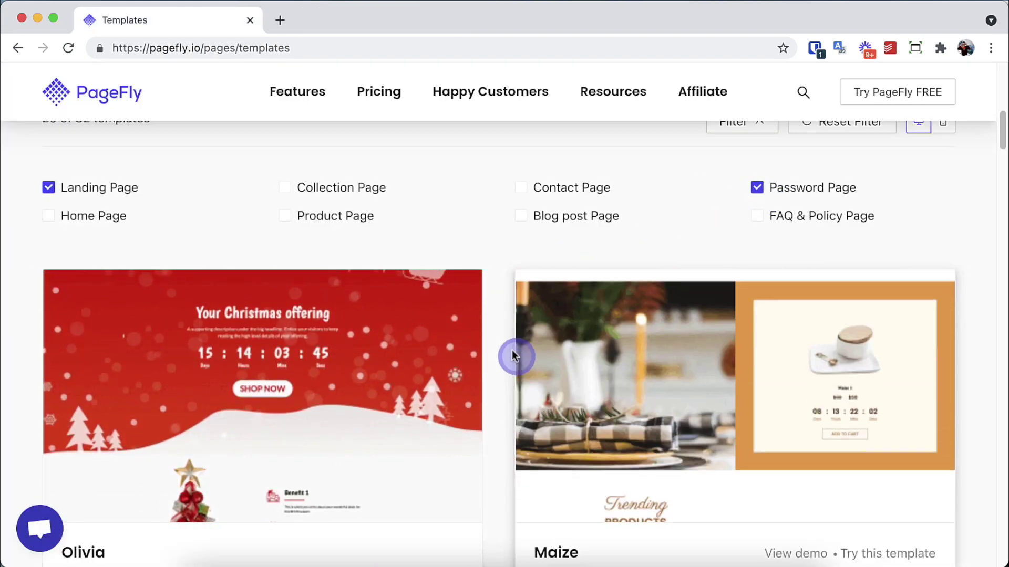
left_click(124, 188)
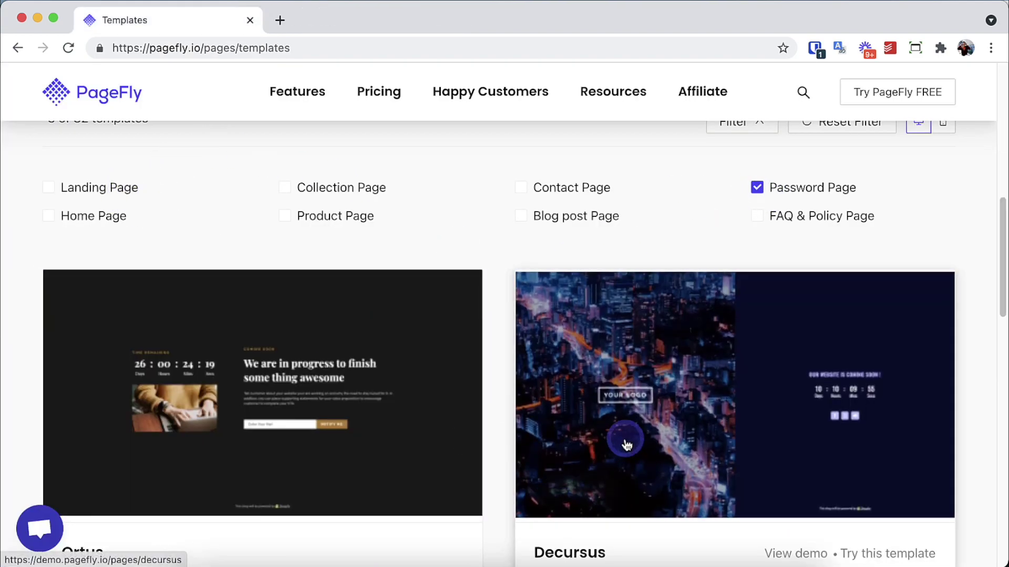
left_click(625, 440)
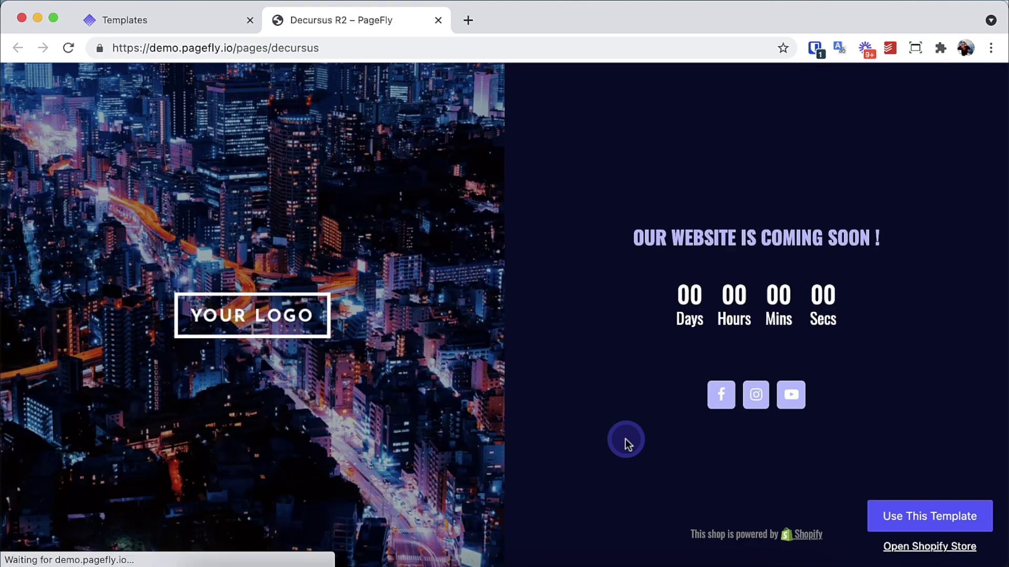